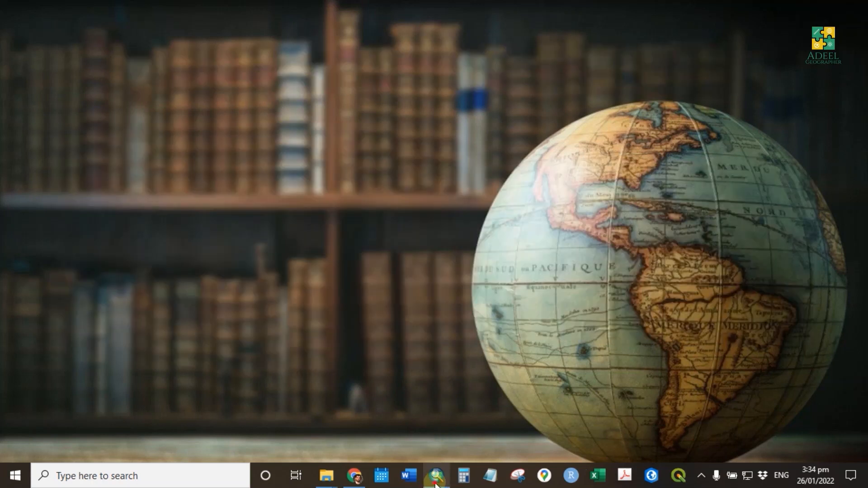
- Switch to ArcMap and view the data driven pages from page 1 to page 4
left_click(436, 475)
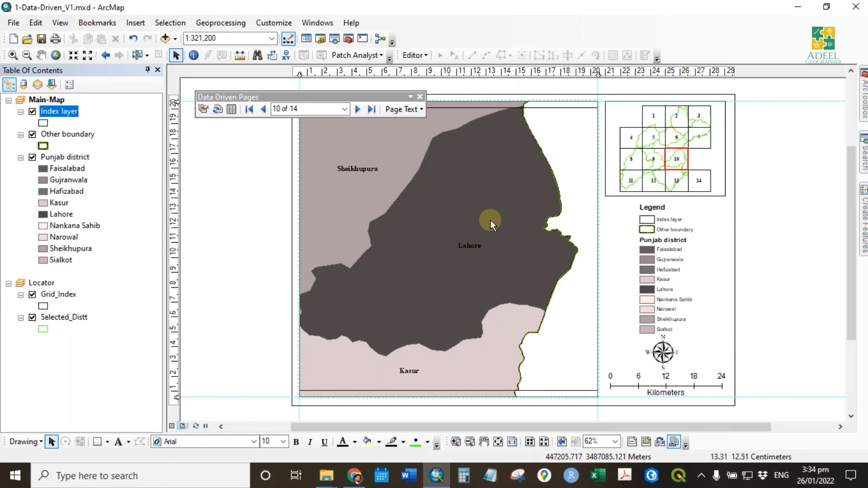
left_click(500, 194)
left_click(294, 108)
type("1")
key("Return")
left_click(356, 109)
left_click(357, 109)
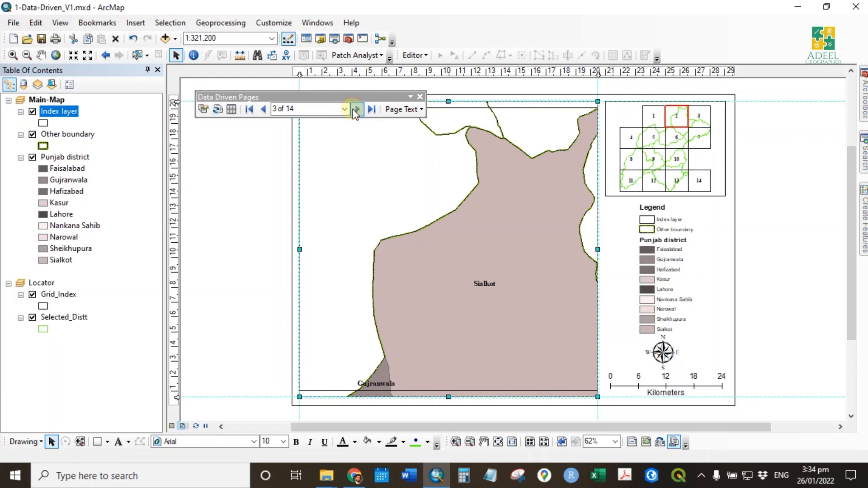
left_click(356, 109)
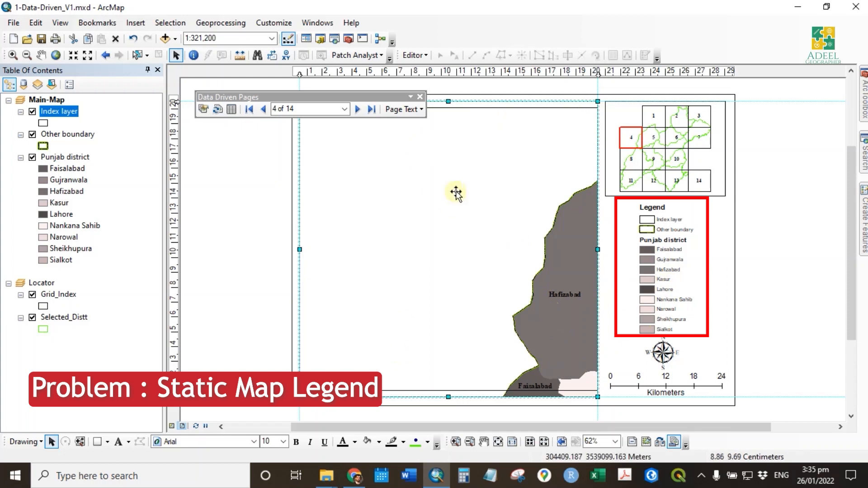
- Make the Punjab district item of the legend only show classes that are visible in the current map extent
left_click(674, 304)
right_click(667, 320)
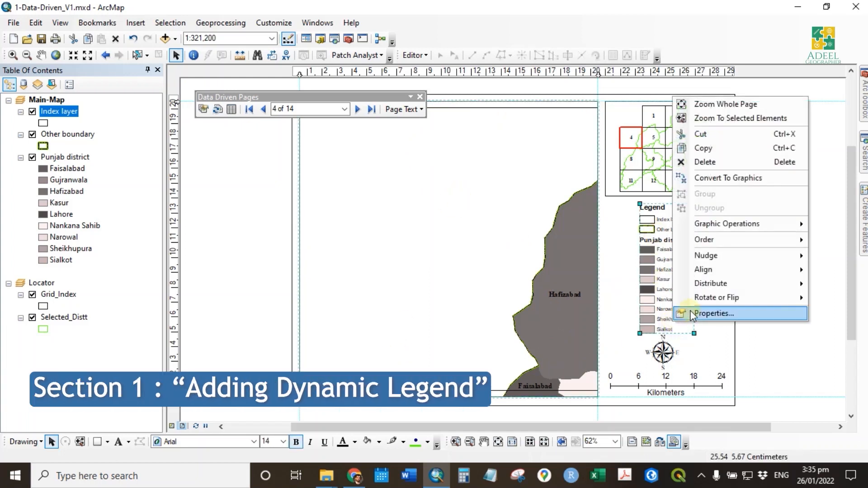
left_click(690, 310)
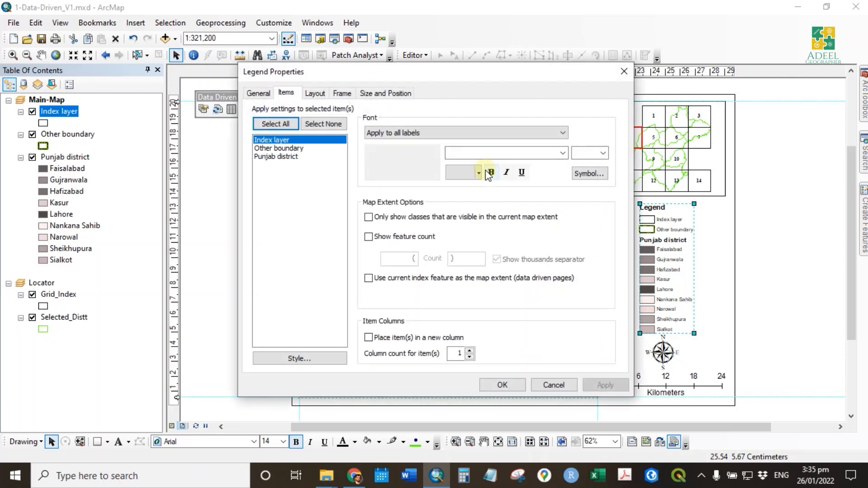
left_click_drag(500, 78, 405, 78)
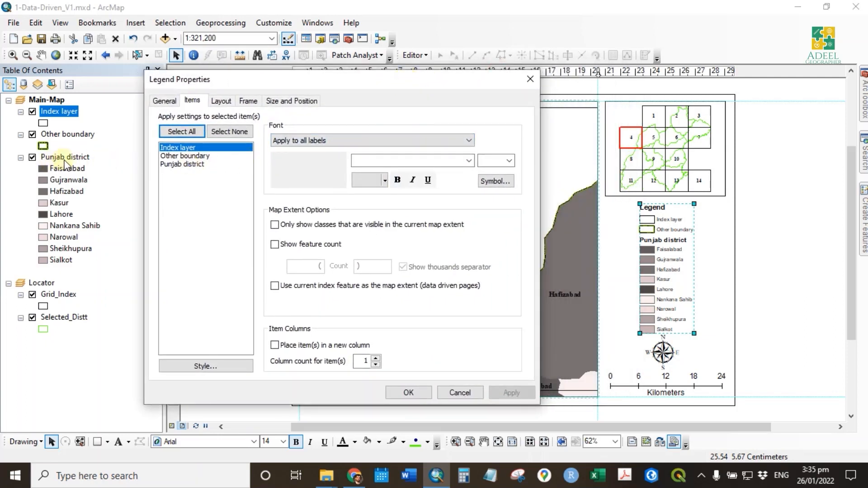
left_click(193, 164)
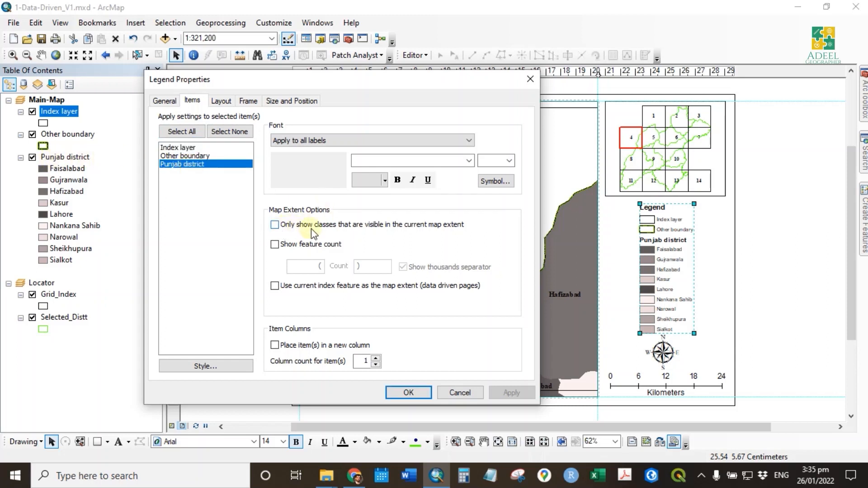
left_click(429, 226)
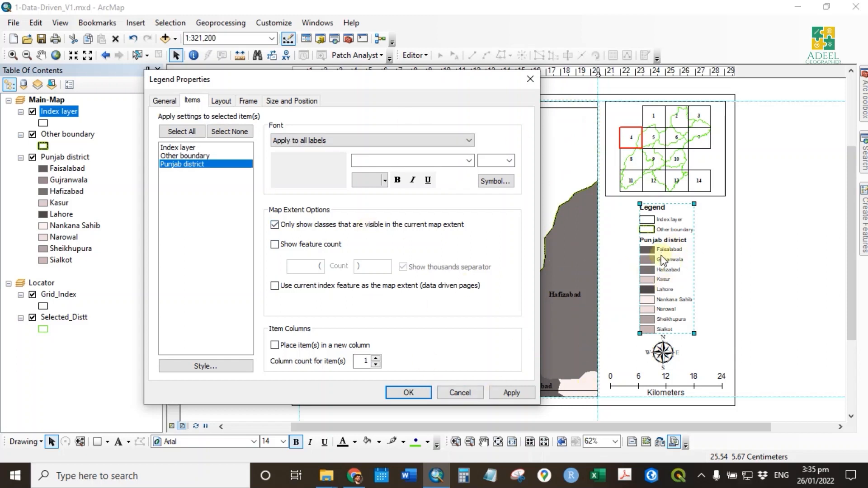
left_click(521, 398)
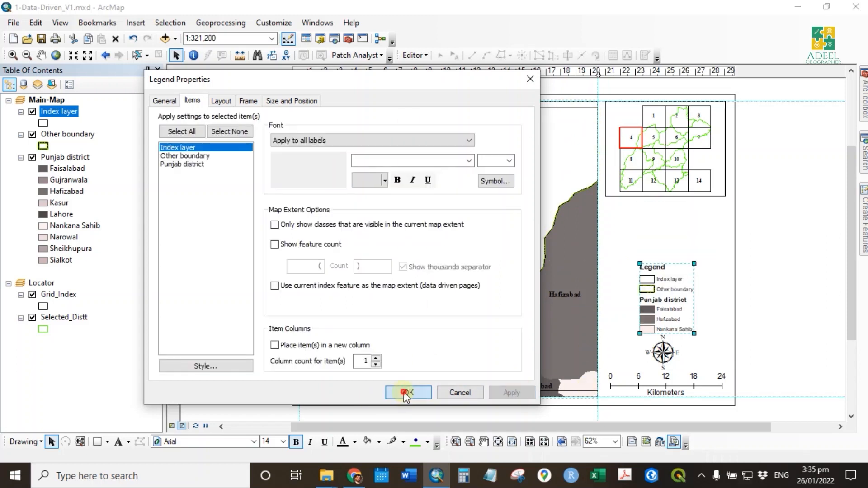
left_click(408, 392)
- Step forward through the data driven pages to page 7 and check the legend entries against each map
left_click(489, 285)
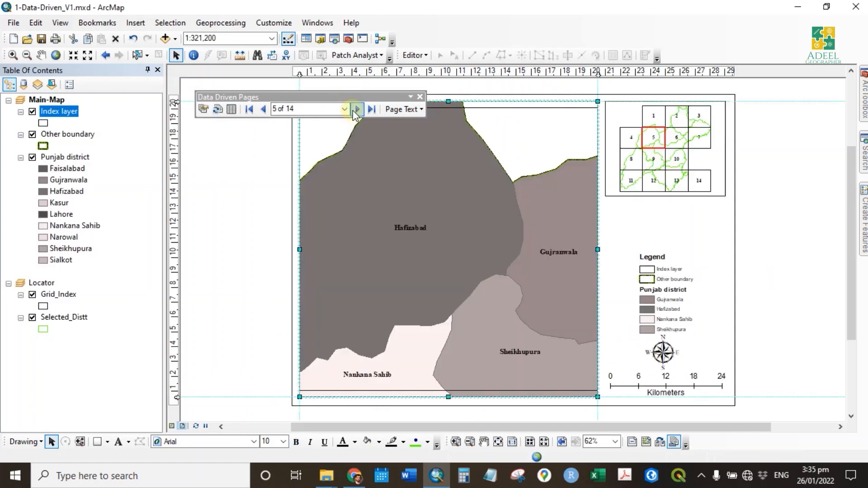
left_click(353, 110)
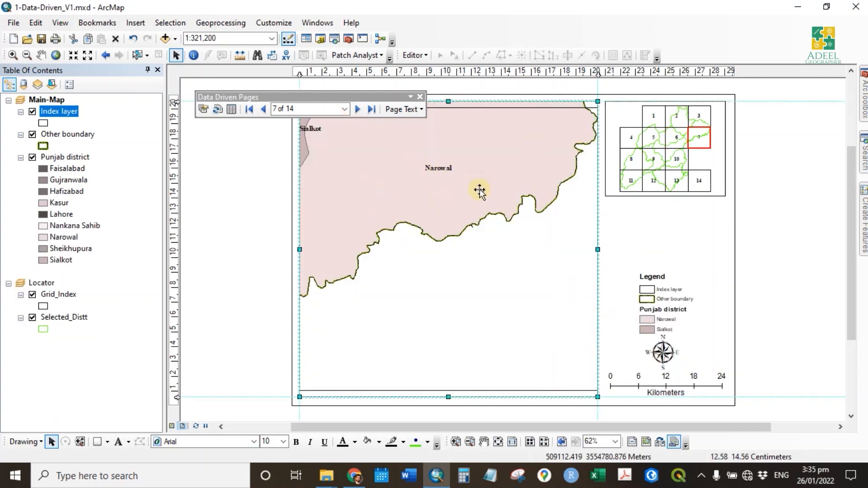
left_click(673, 296)
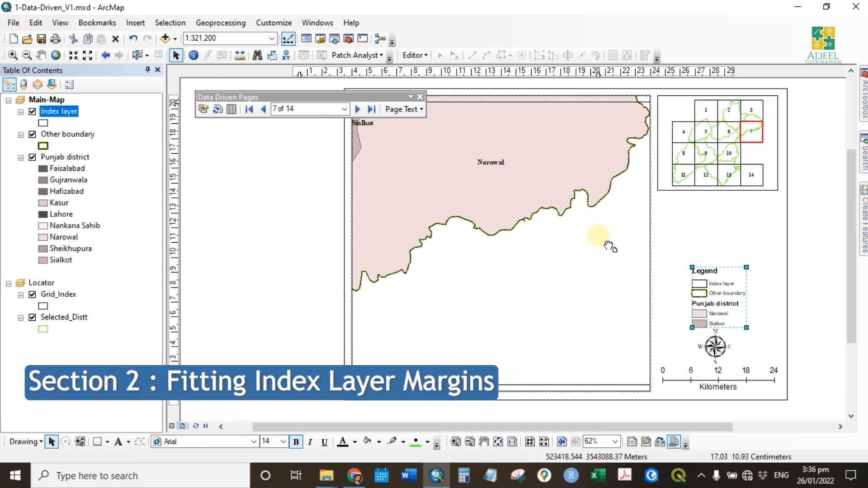
- Set the data driven pages' Best Fit margin to 125% and round the scale to the nearest 10
left_click(492, 228)
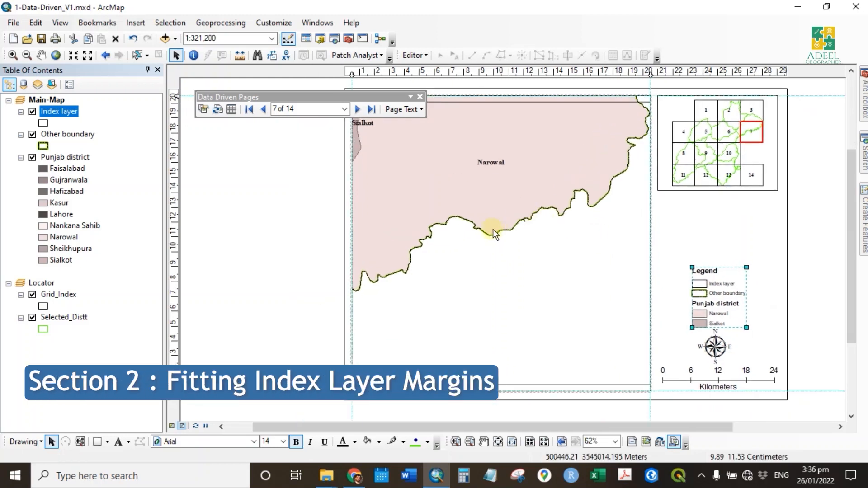
left_click(201, 109)
left_click_drag(384, 89, 155, 34)
left_click(89, 61)
double_click(80, 135)
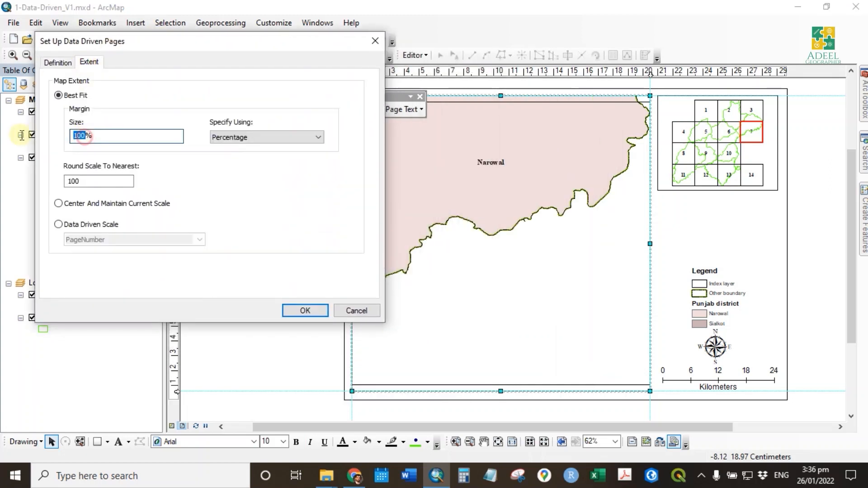
type("125")
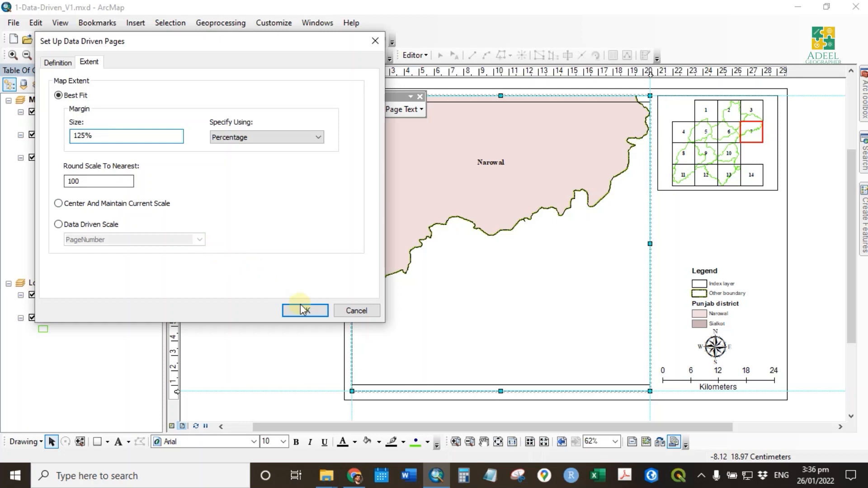
double_click(94, 180)
type("1")
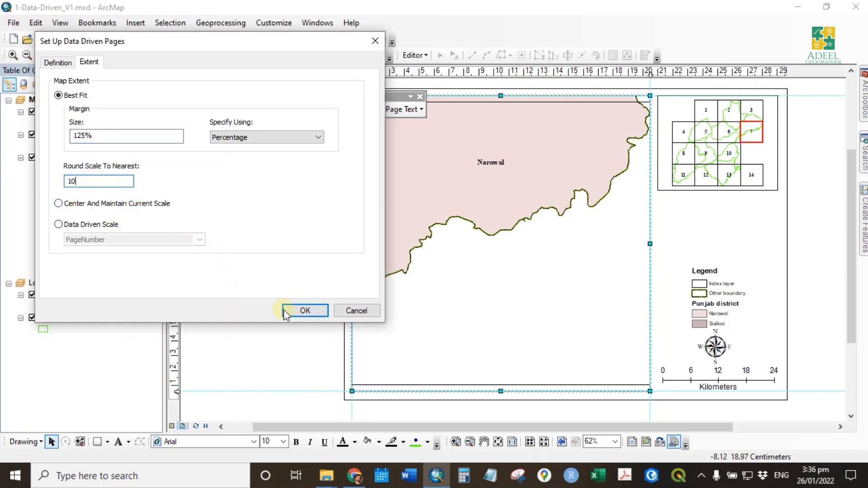
left_click(299, 310)
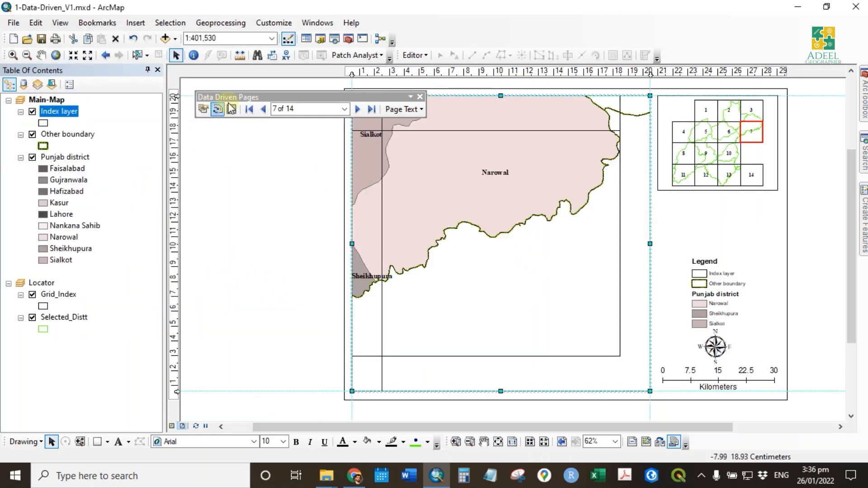
- Set the data driven pages' Best Fit margin size to 100%
left_click(203, 108)
left_click_drag(431, 96, 201, 70)
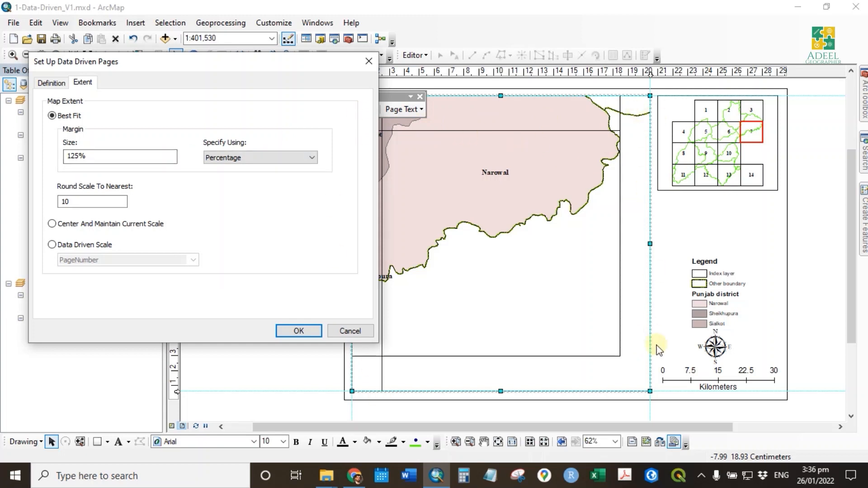
double_click(76, 157)
type("100")
left_click(299, 330)
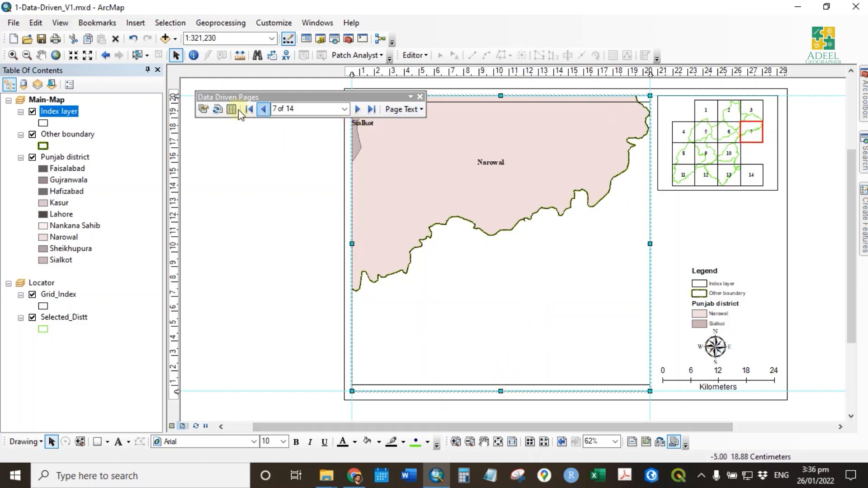
- Round the data driven pages' scale to the nearest 100 and advance to page 8
left_click(204, 109)
left_click_drag(402, 93, 212, 120)
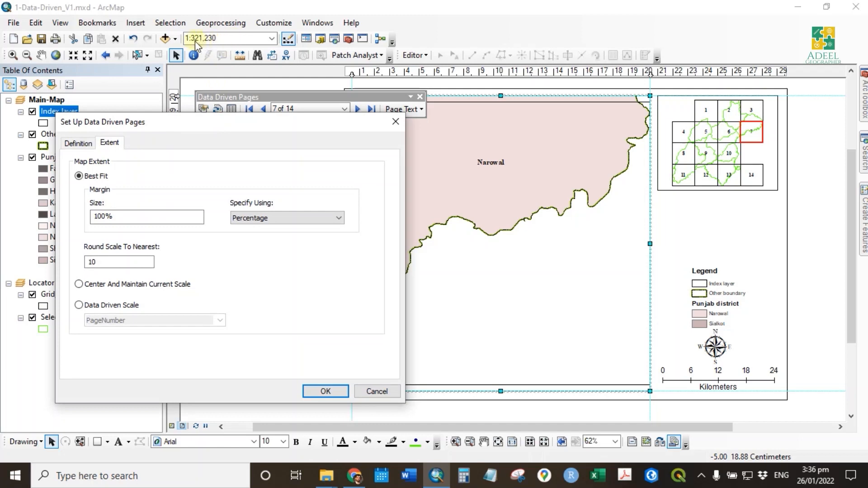
left_click(136, 262)
type("100")
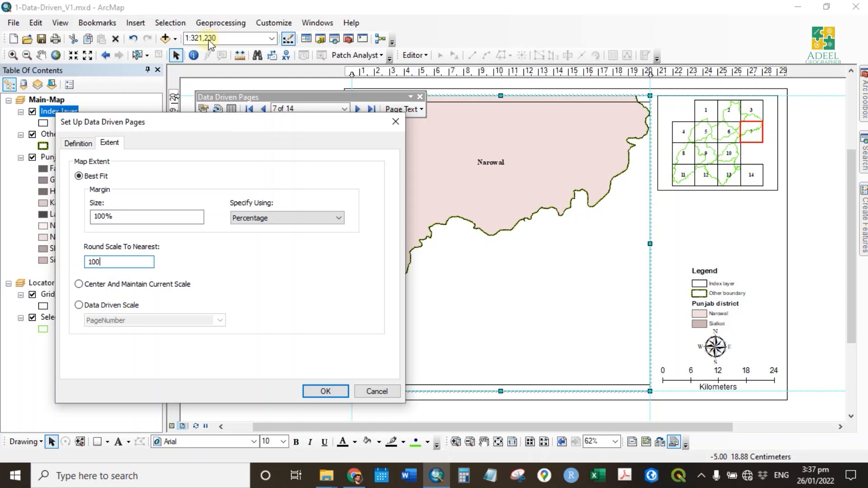
left_click(322, 390)
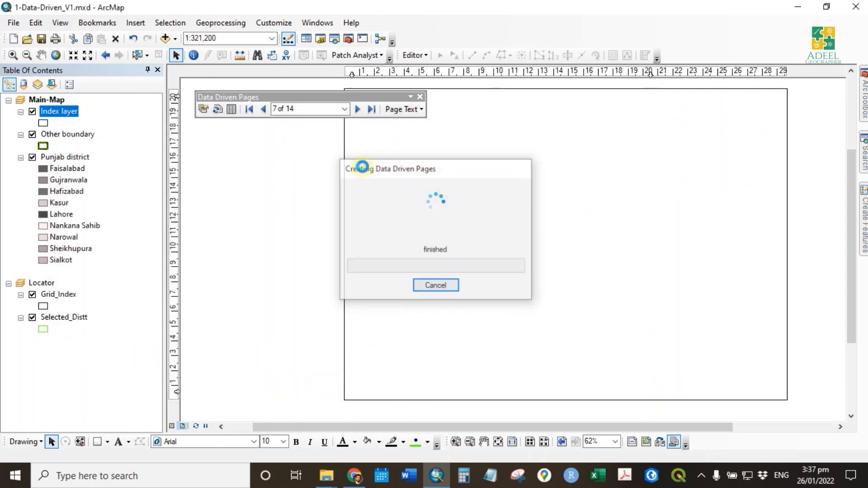
left_click(357, 109)
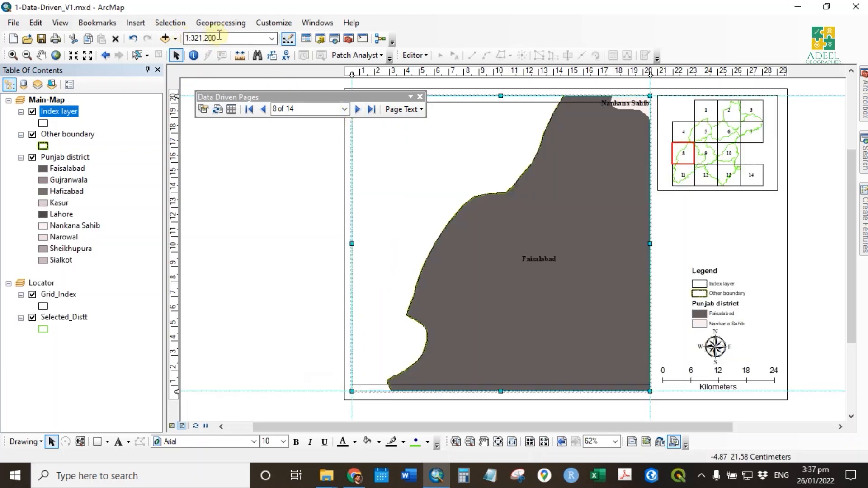
- Round the data driven pages' scale to the nearest 1000
left_click(203, 109)
left_click_drag(378, 99, 171, 95)
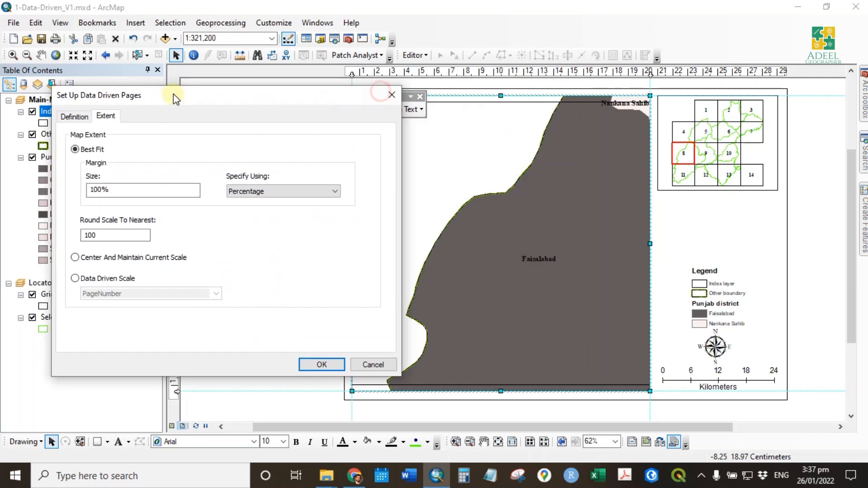
left_click(133, 232)
type("0")
left_click(322, 365)
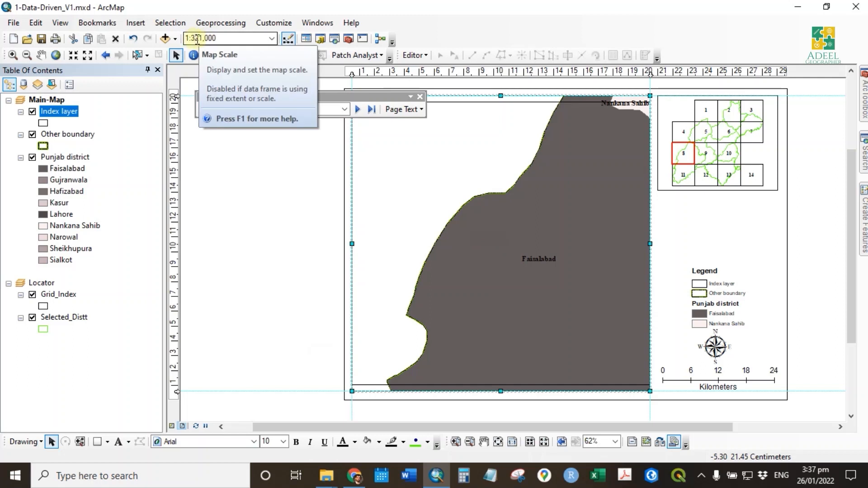
- Step forward to page 12 to check the map scale and review the data driven pages' extent settings
left_click(357, 109)
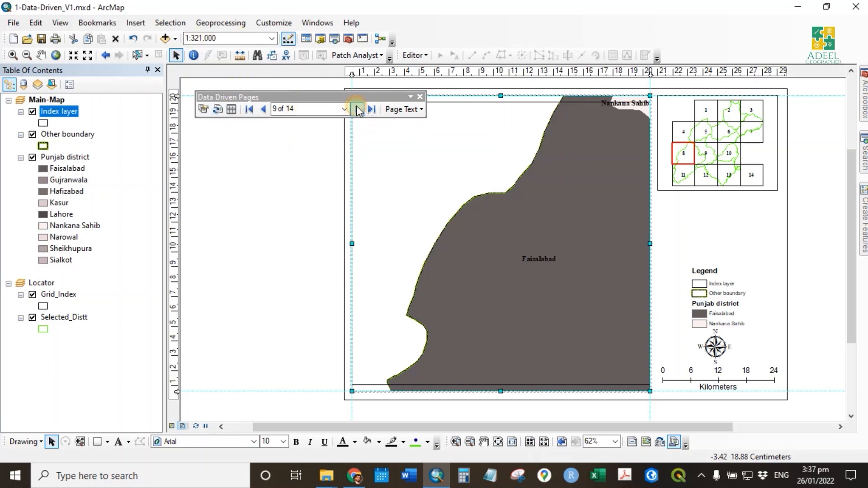
left_click(358, 109)
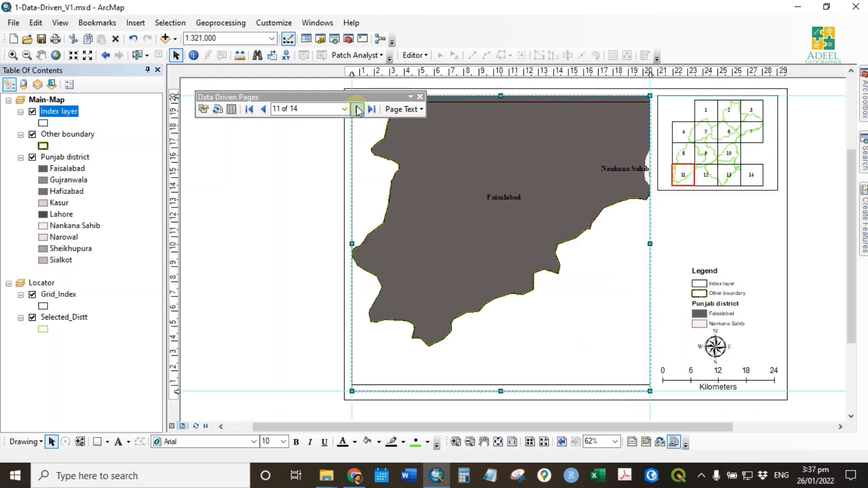
left_click(203, 109)
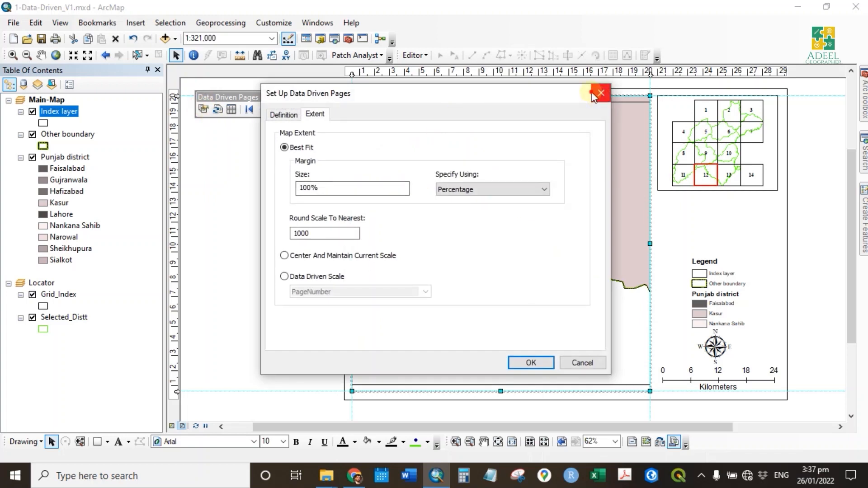
left_click(594, 96)
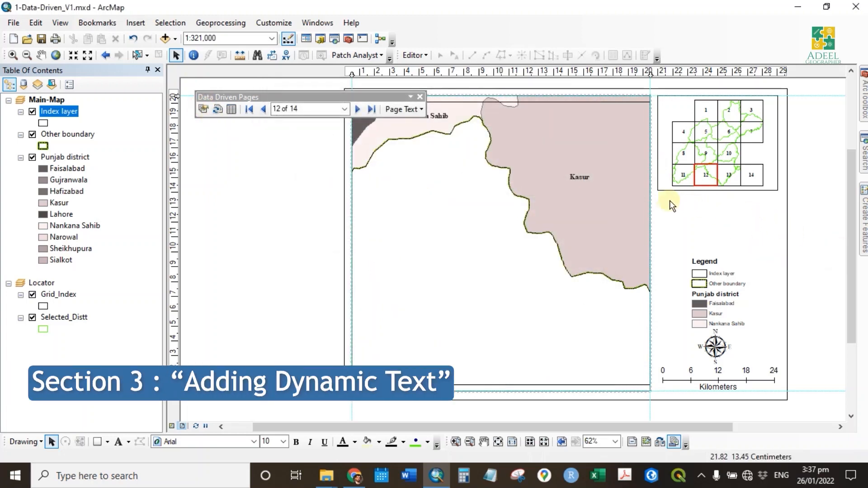
- Insert a Data Driven Page with Count dynamic text and place it centred just below the locator map
left_click(512, 442)
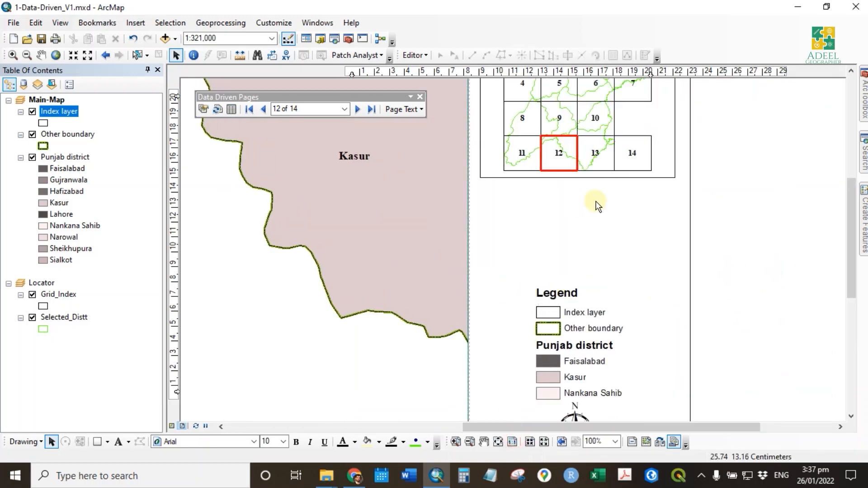
left_click_drag(579, 189, 563, 246)
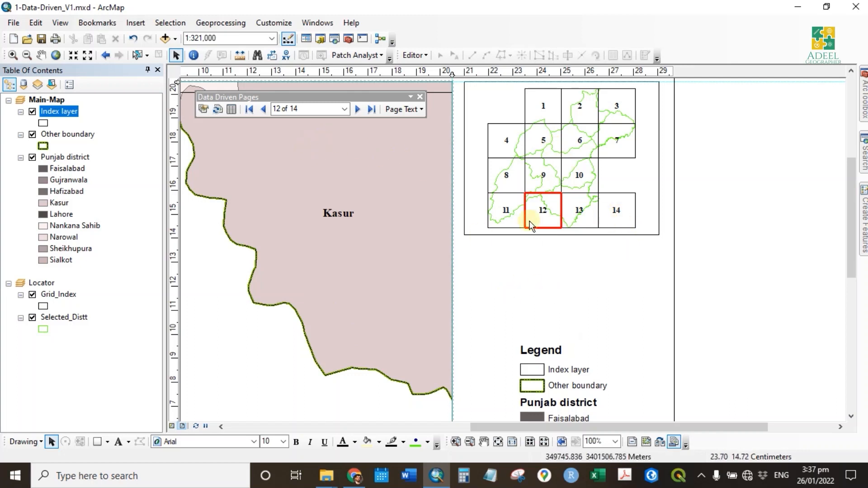
left_click(410, 111)
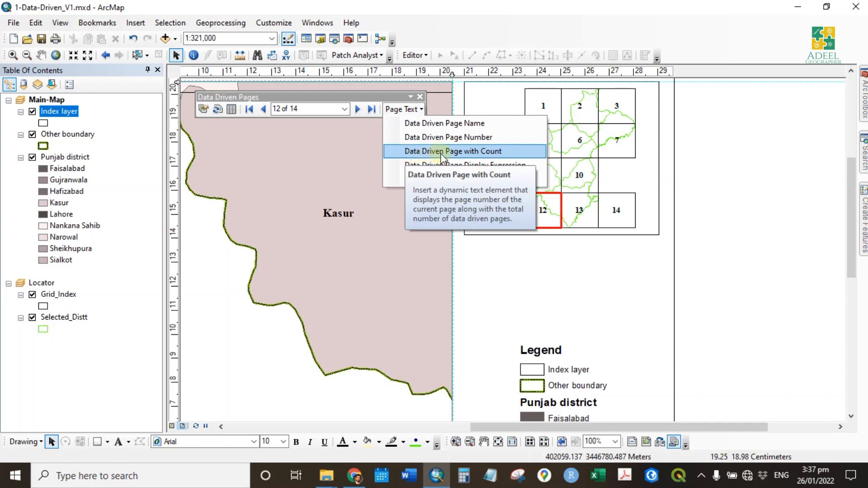
left_click(483, 151)
left_click_drag(542, 256, 559, 256)
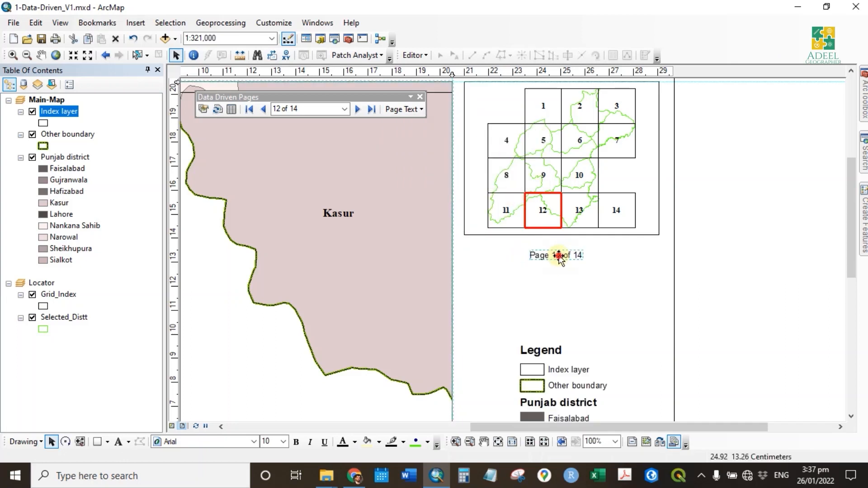
- Format the page number text below the locator map as bold Arial 12 pt and advance to page 13
double_click(559, 256)
left_click_drag(453, 110, 262, 93)
left_click(330, 297)
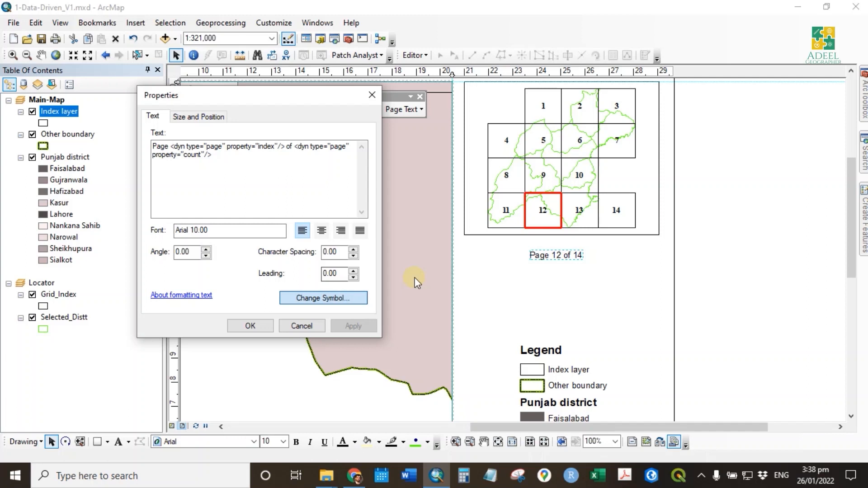
double_click(375, 186)
type("12")
left_click(373, 208)
left_click(354, 329)
left_click(350, 326)
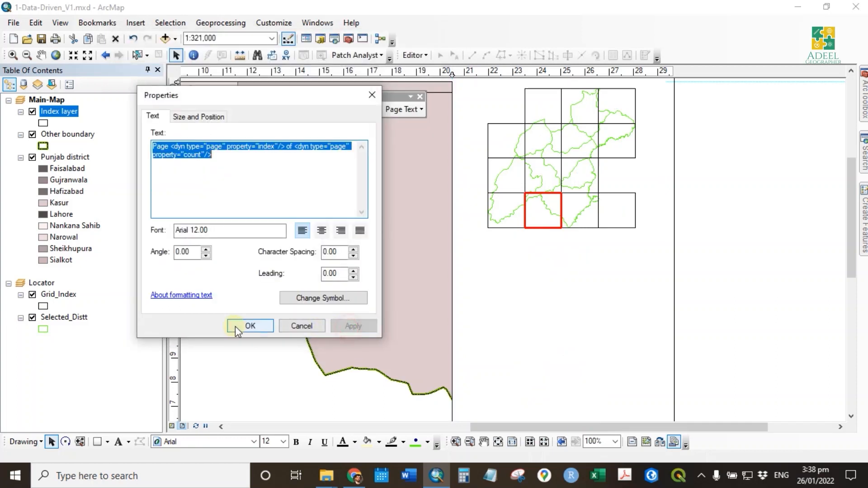
left_click(237, 326)
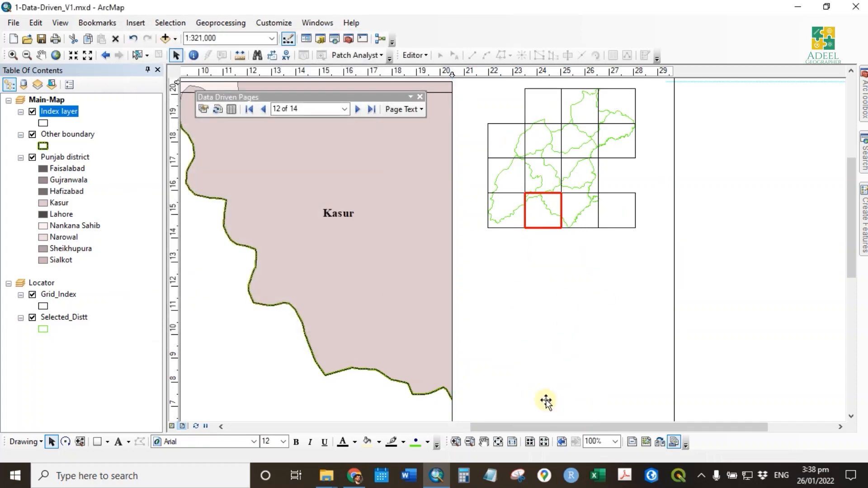
left_click(301, 164)
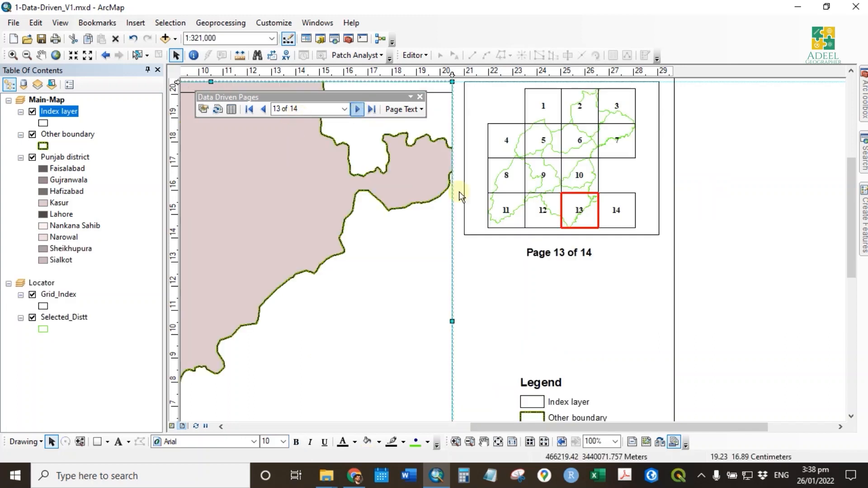
- Replace the dynamic count tag in the page number text with "All Maps", keeping the page index tag
double_click(575, 256)
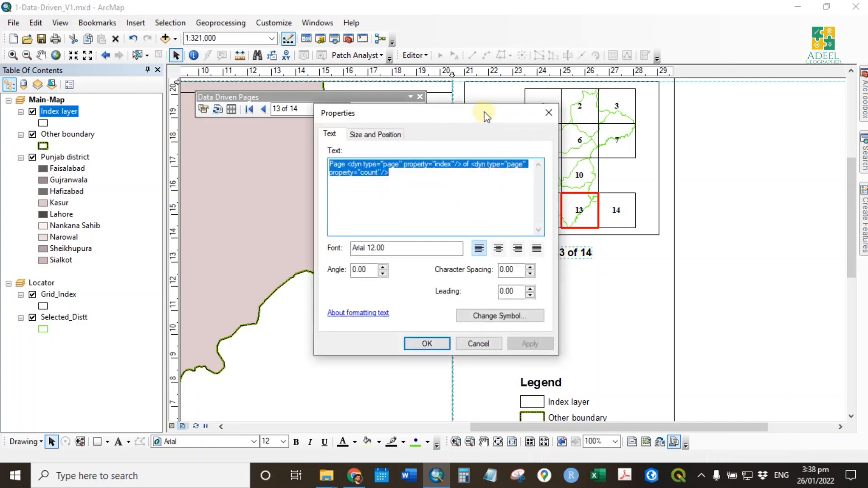
left_click_drag(486, 117, 384, 111)
left_click(339, 176)
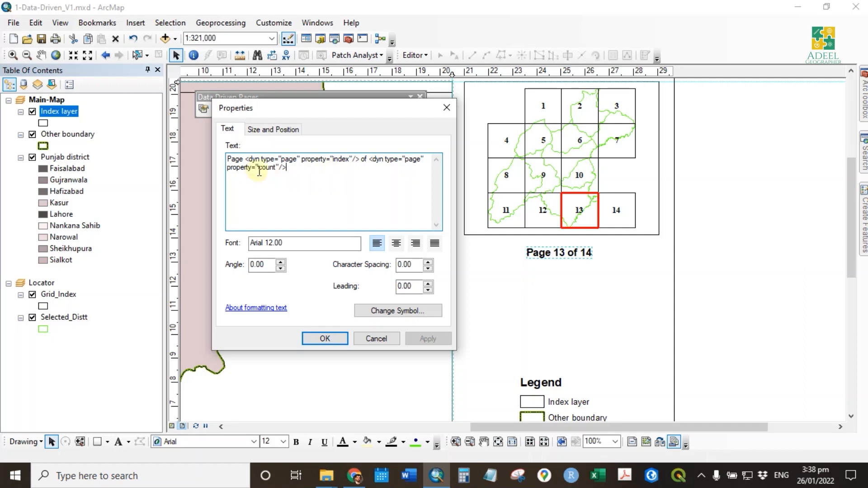
left_click_drag(244, 160, 353, 162)
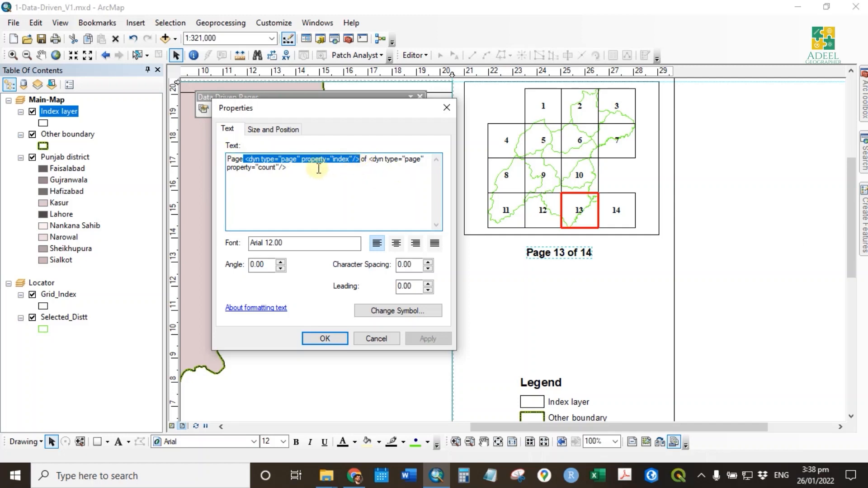
left_click(288, 168)
left_click(369, 160, "shift")
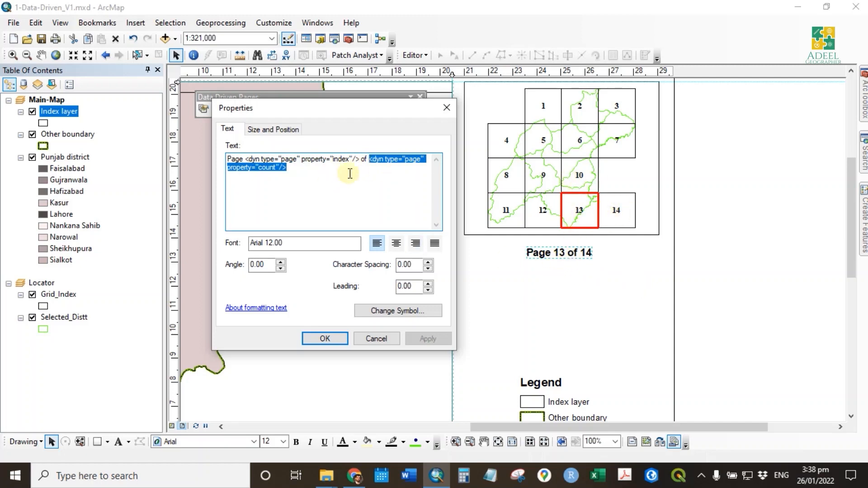
left_click(321, 173)
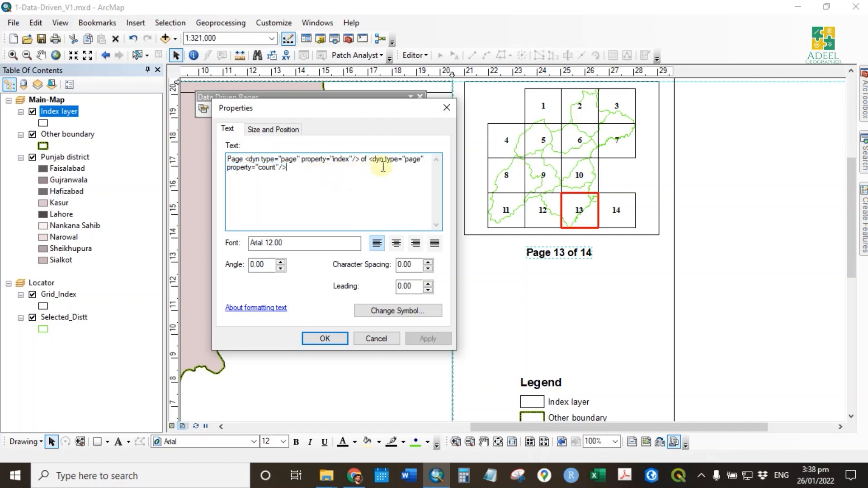
left_click_drag(380, 165, 372, 160)
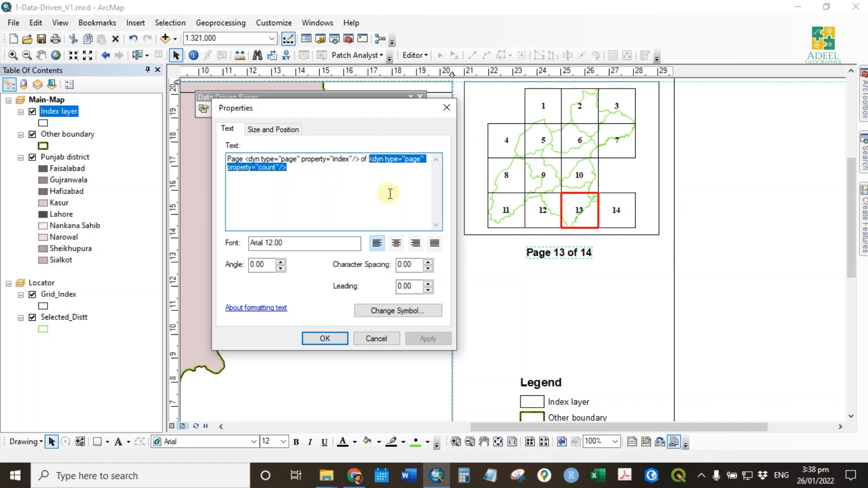
type("All")
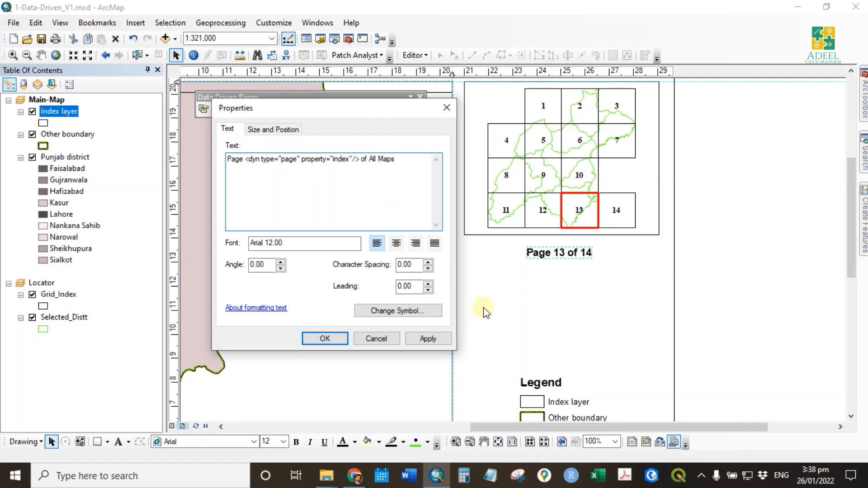
left_click(420, 339)
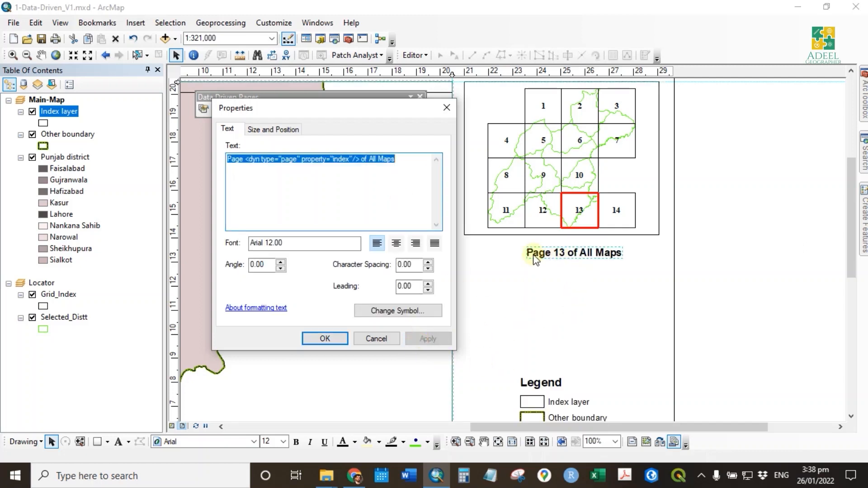
left_click_drag(244, 159, 362, 162)
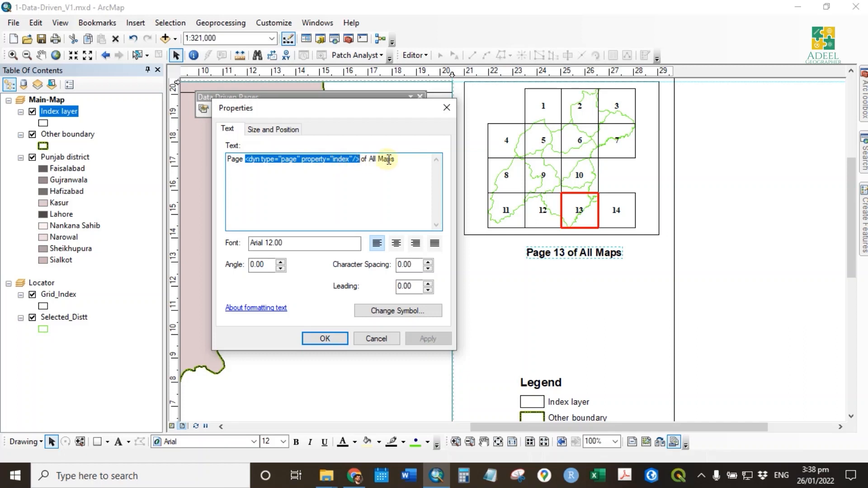
left_click(325, 338)
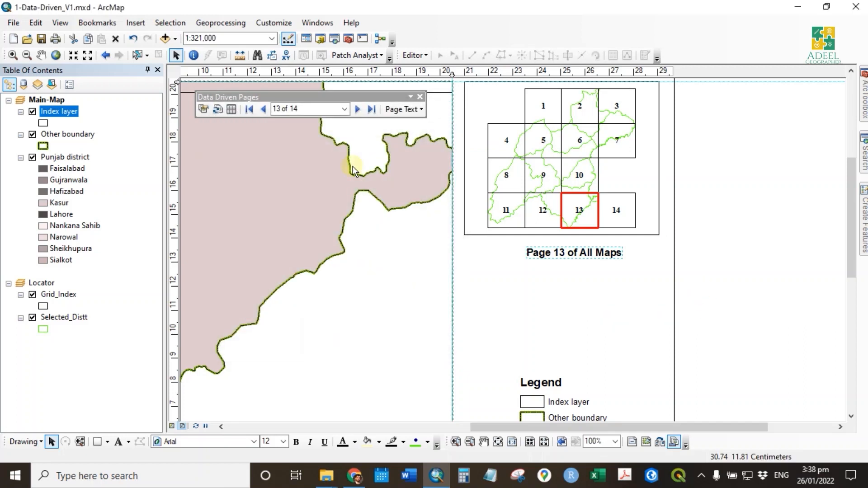
- Check the page text on the last page, page 1 and page 3, and show the whole layout page
left_click(708, 278)
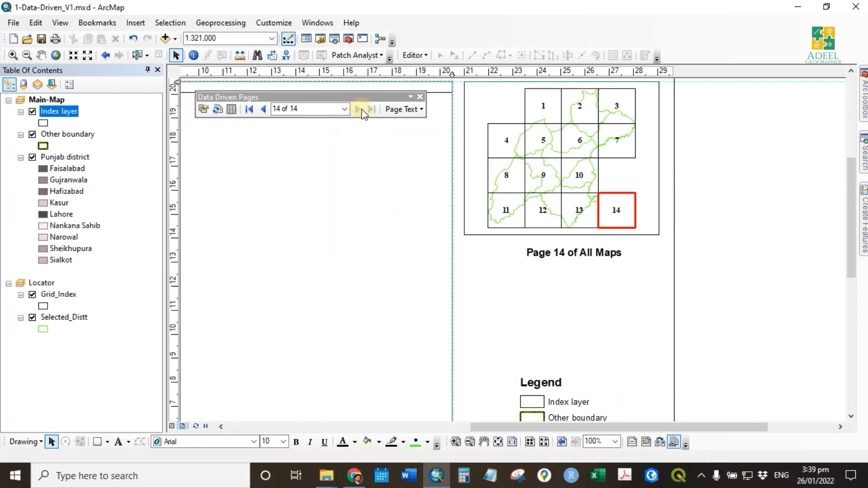
left_click(307, 108)
type("1")
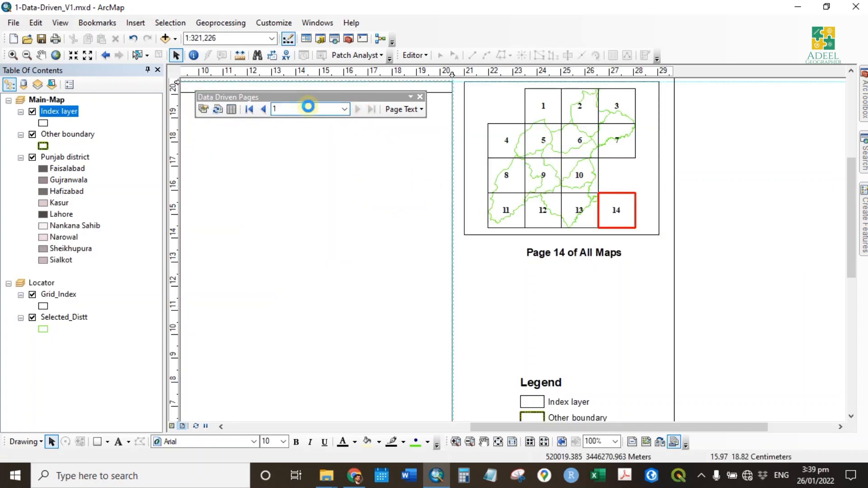
key("Return")
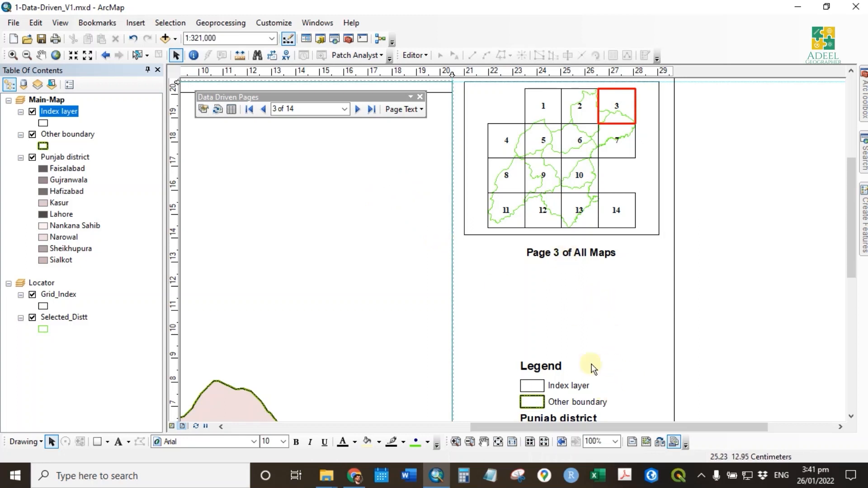
left_click(498, 441)
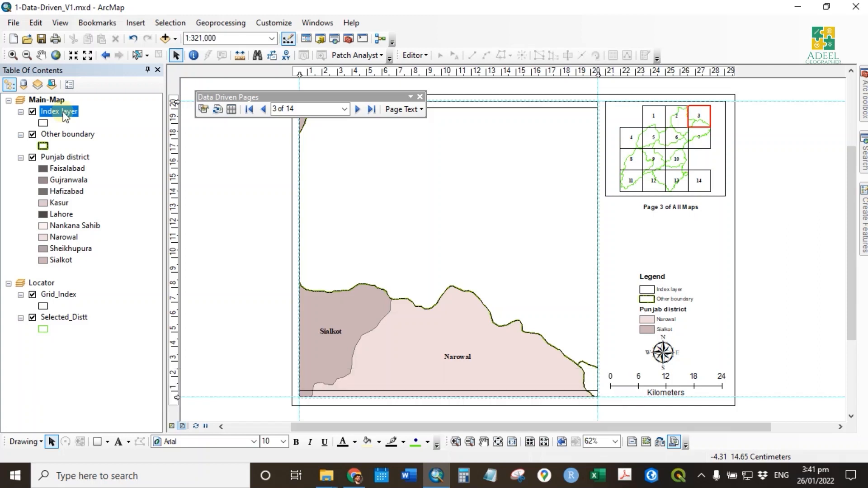
- Save a copy of the map document as 1-Data-Driven_V2.mxd in the 29-Data_Driven_Map_Series_Part_2 folder
left_click(63, 157)
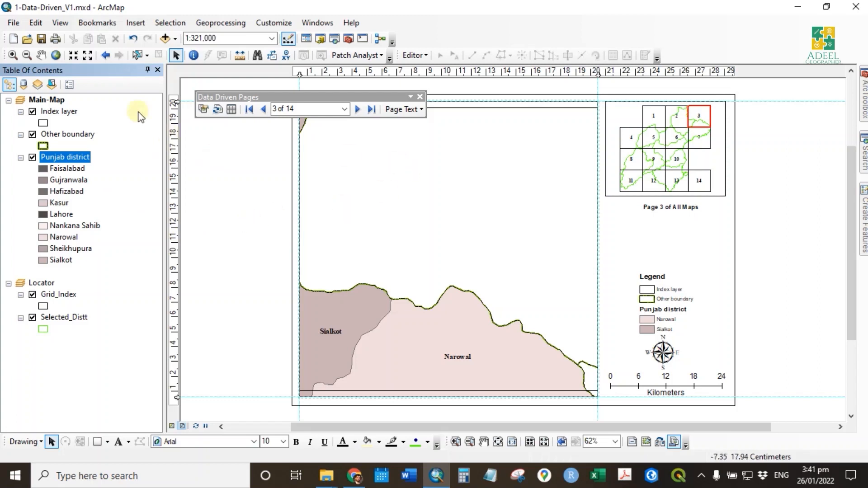
left_click(12, 25)
left_click(60, 83)
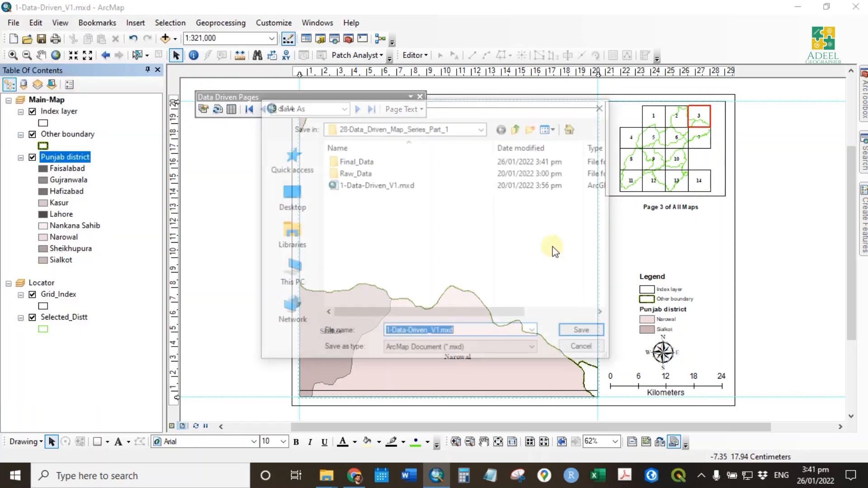
left_click(517, 128)
double_click(397, 173)
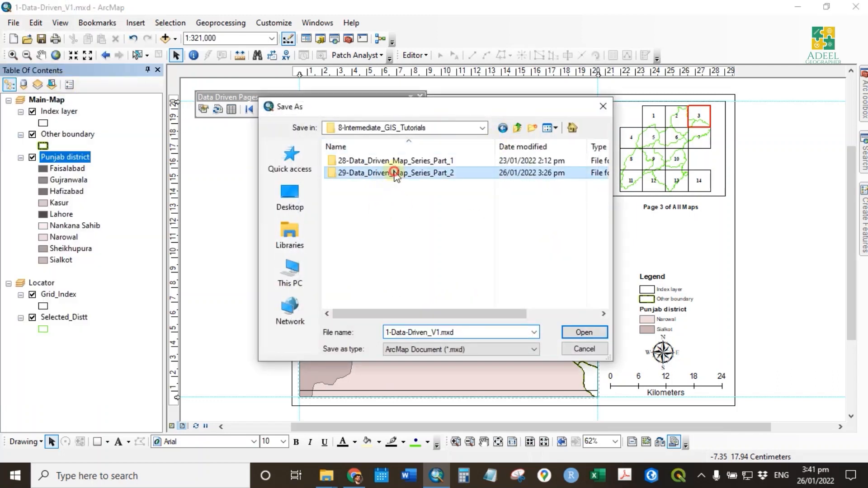
left_click(438, 332)
left_click(437, 332)
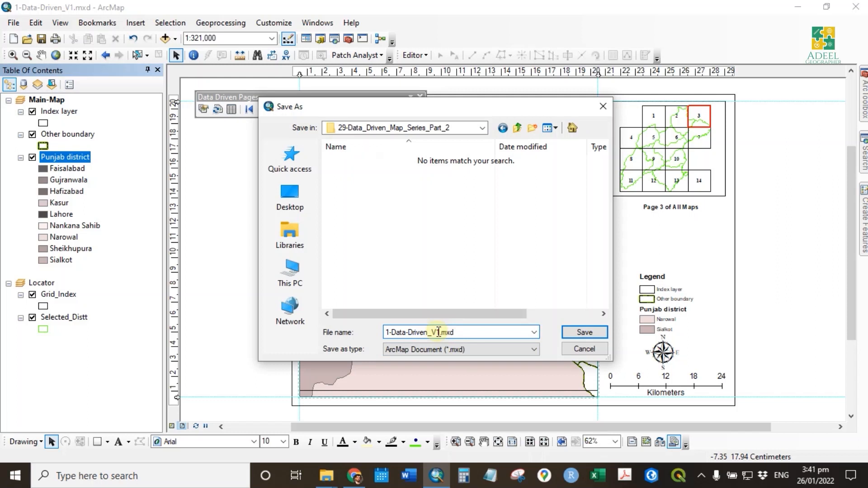
type("2")
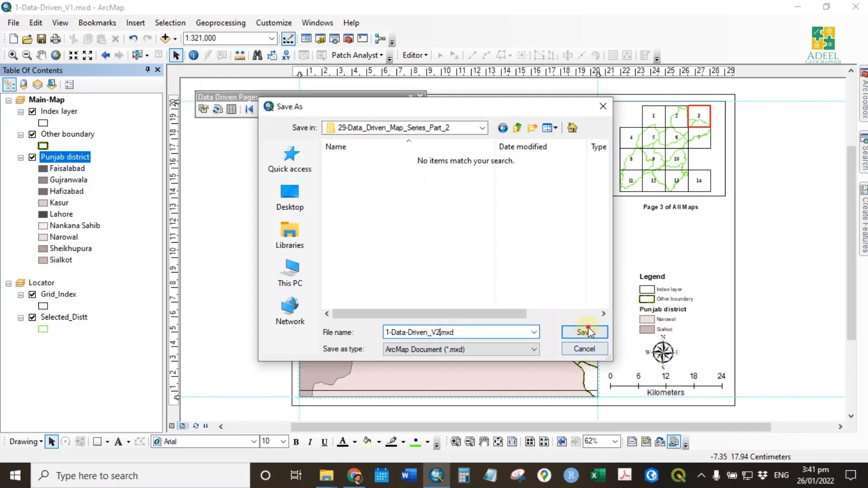
left_click(583, 332)
- Disable data driven pages for the map document
left_click(205, 109)
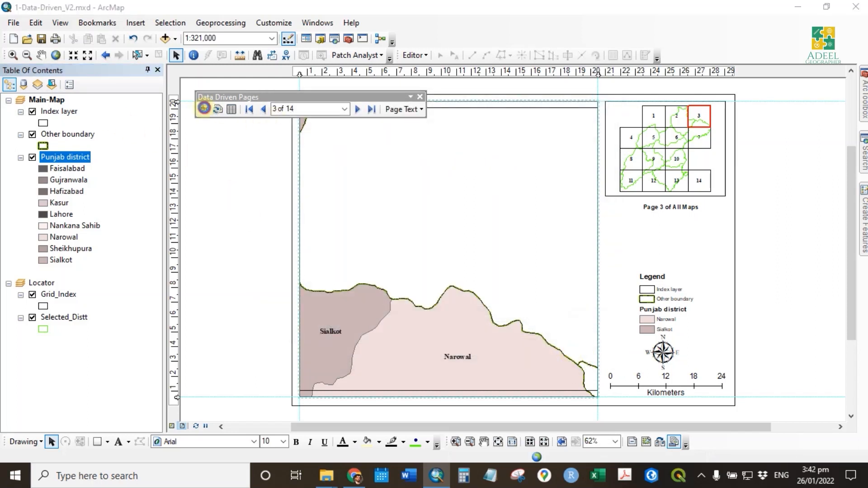
left_click(284, 115)
left_click(315, 190)
left_click(529, 362)
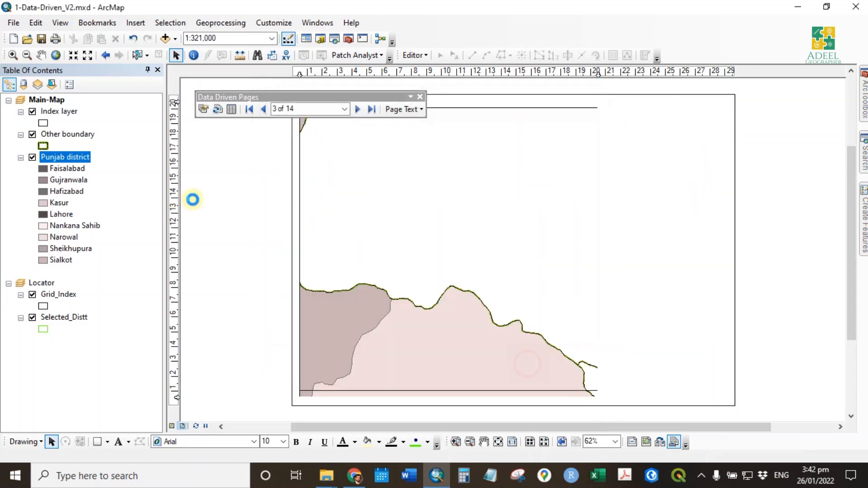
- Remove the Index layer from the Main-Map data frame and the Grid_Index layer from the Locator data frame
left_click(468, 252)
right_click(57, 115)
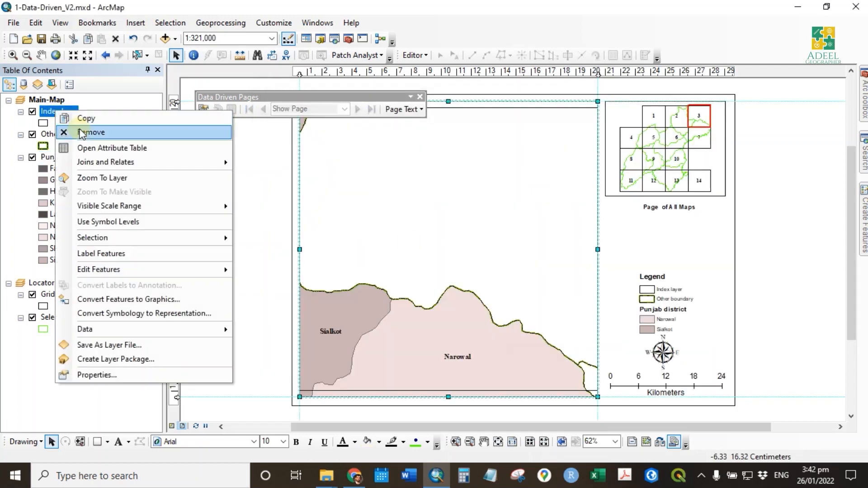
left_click(113, 78)
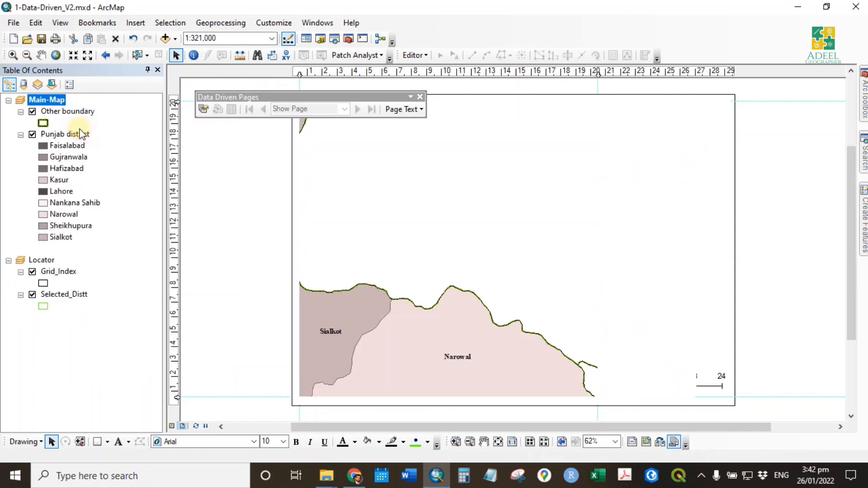
left_click(60, 273)
right_click(66, 277)
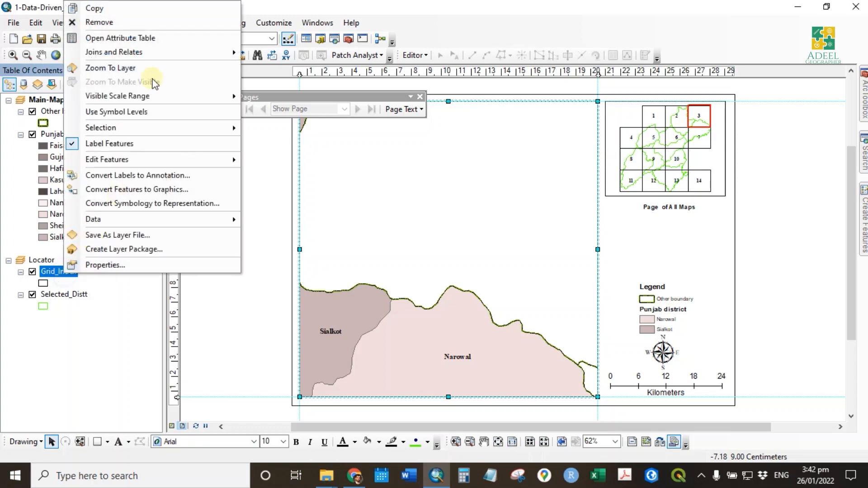
left_click(135, 24)
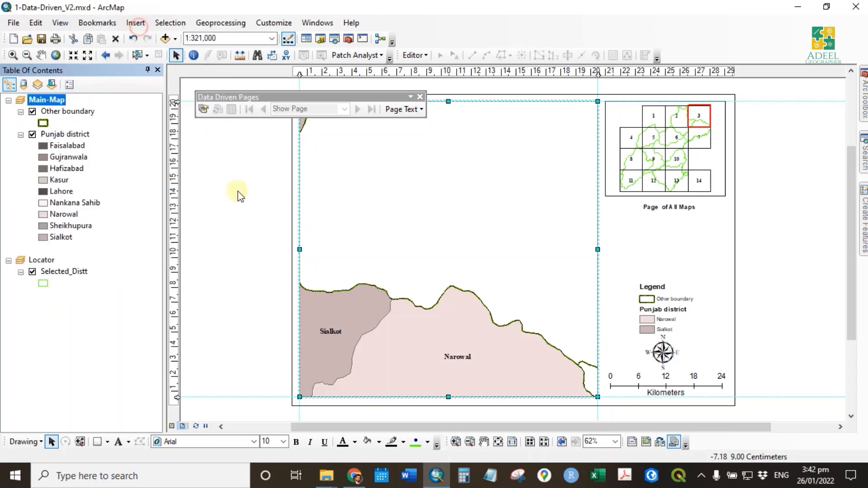
left_click(249, 228)
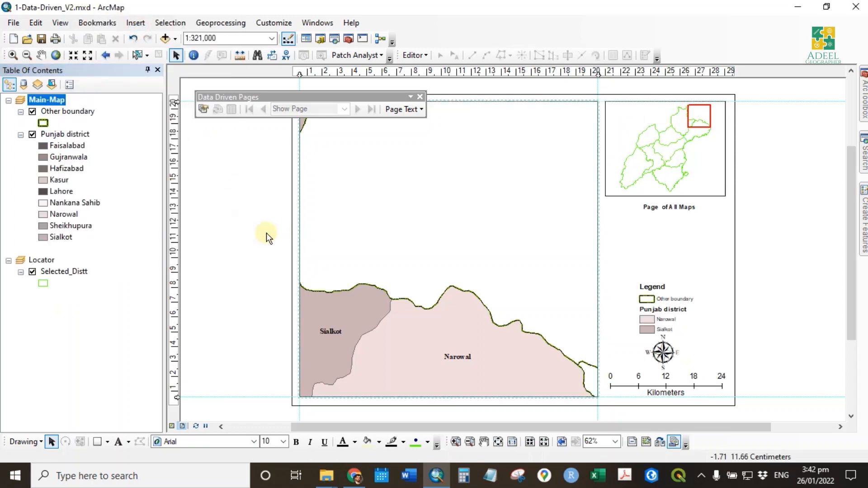
- Open the Punjab district layer's attribute table and widen its window slightly to view the fields
right_click(59, 135)
left_click(95, 170)
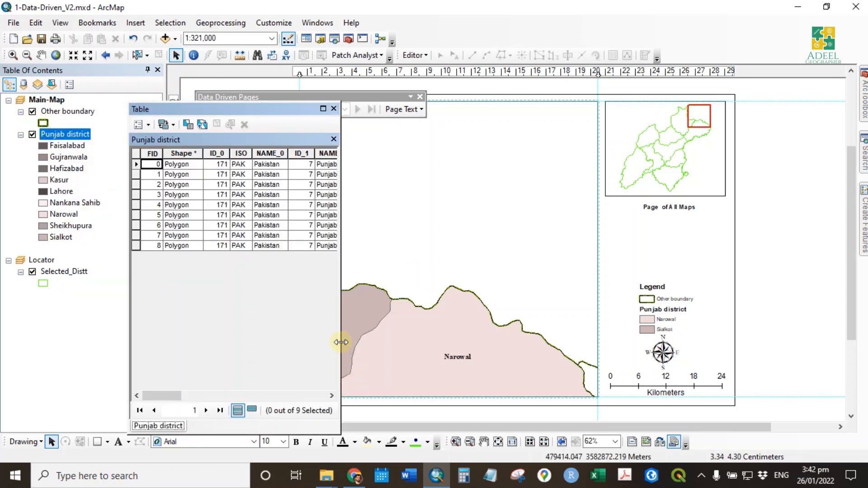
mouse_move(342, 342)
left_mouse_down()
mouse_move(654, 349)
mouse_move(351, 350)
left_mouse_up()
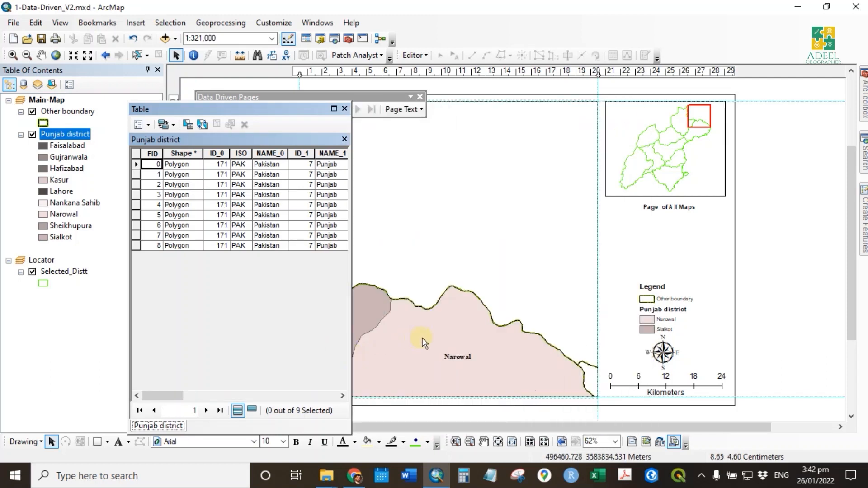
- Zoom the main map frame to the extent of the Punjab district layer
left_click(535, 323)
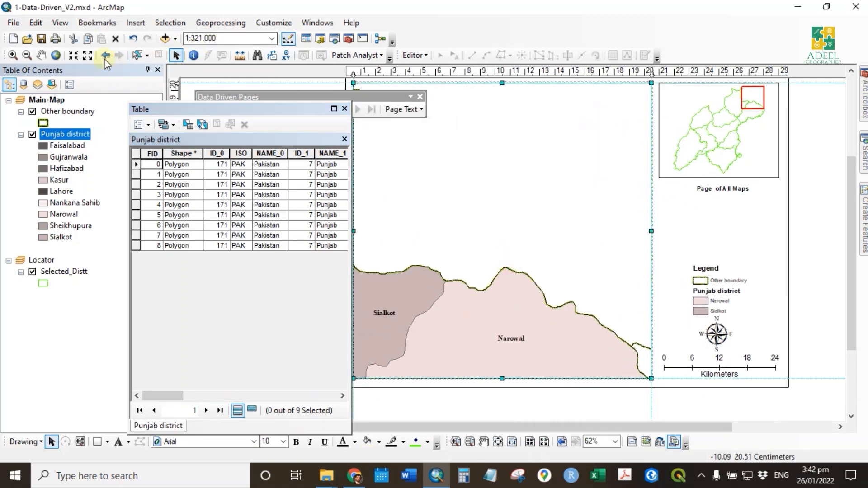
left_click(58, 56)
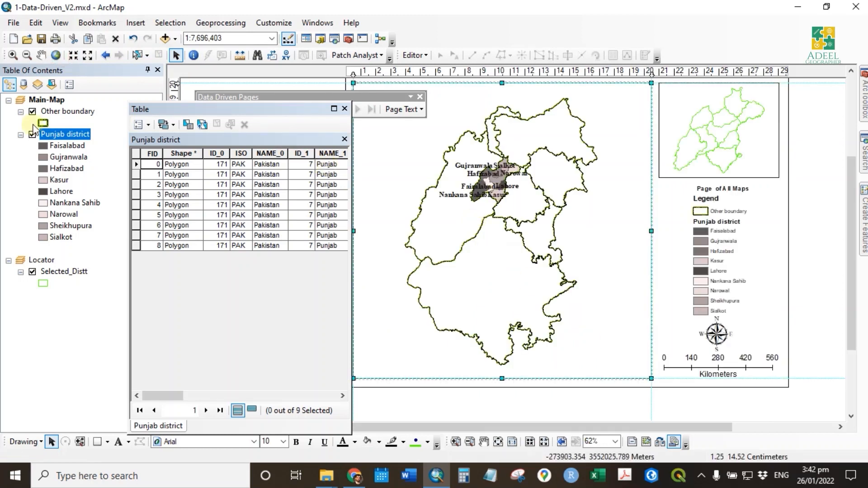
right_click(65, 135)
left_click(116, 200)
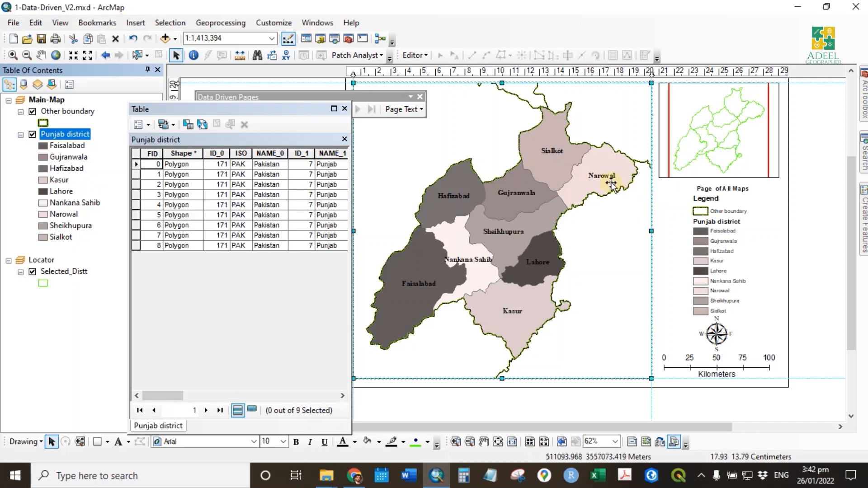
- Start an edit session on the Punjab district layer, continuing despite the spatial reference mismatch of Other boundary
left_click(302, 292)
scroll(301, 292, "down", 5)
scroll(302, 292, "up", 5)
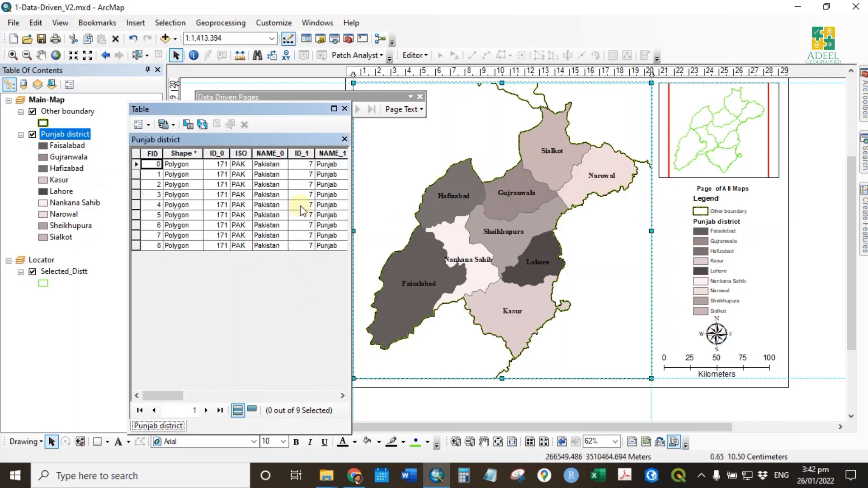
right_click(67, 134)
mouse_move(226, 286)
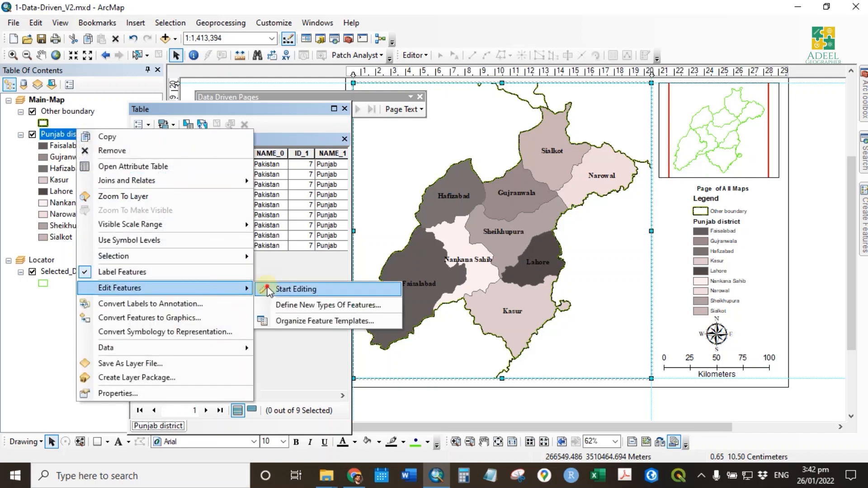
left_click(289, 287)
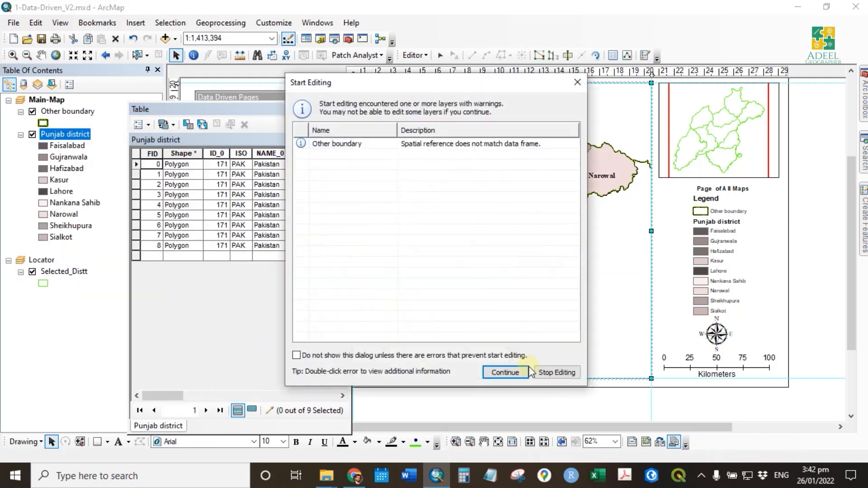
left_click(505, 372)
- Number the ID_1 field of the Punjab district records sequentially from 1 to 9, starting at FID 0
left_click(295, 166)
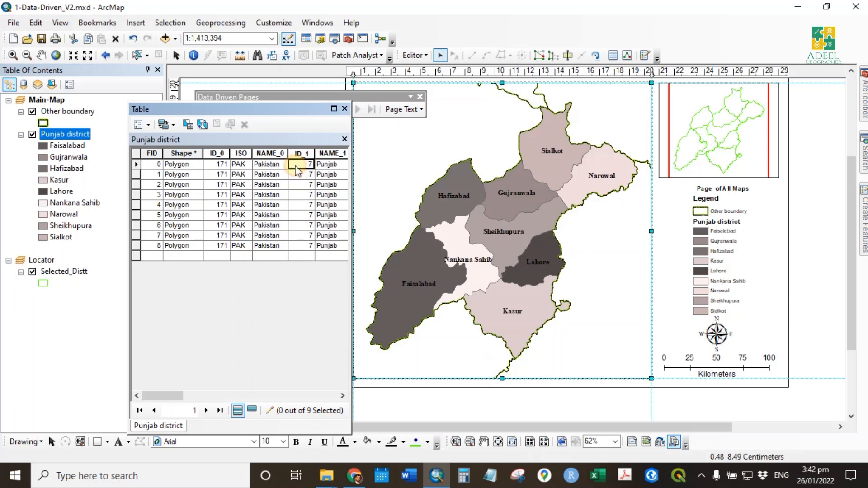
type("1")
key("Return")
type("2")
key("Return")
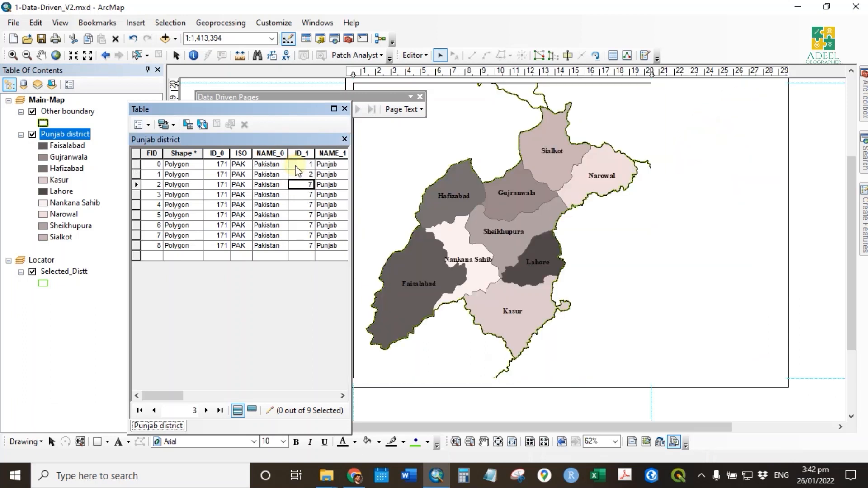
type("3")
key("Return")
type("4")
key("Return")
type("5")
key("Return")
type("6")
key("Return")
key("Return")
type("8")
key("Return")
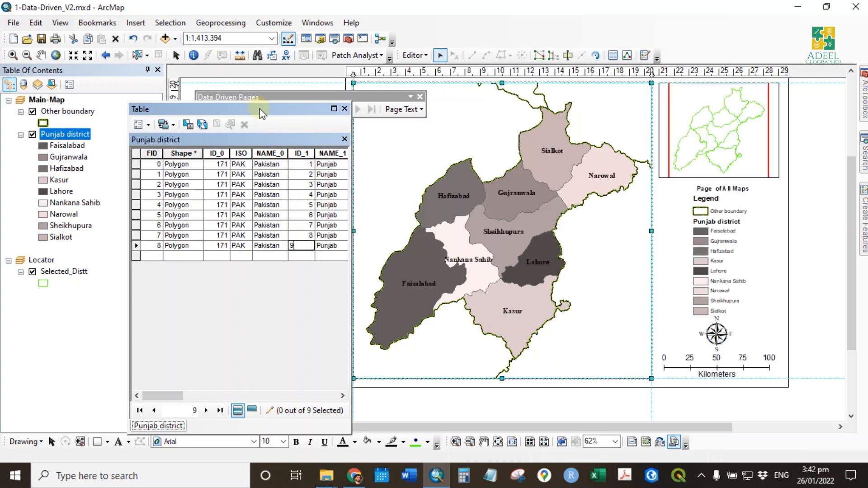
- Stop editing, save the edits, and close the Punjab district attribute table
left_click_drag(262, 113, 265, 127)
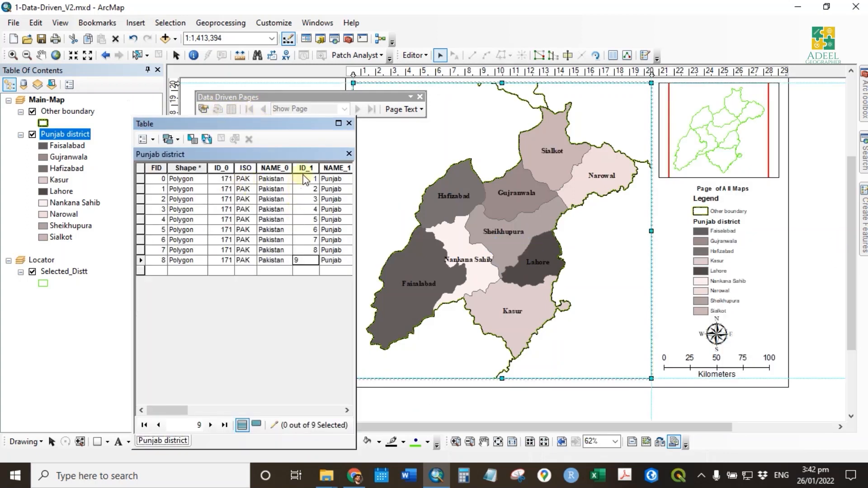
left_click(410, 55)
left_click(430, 83)
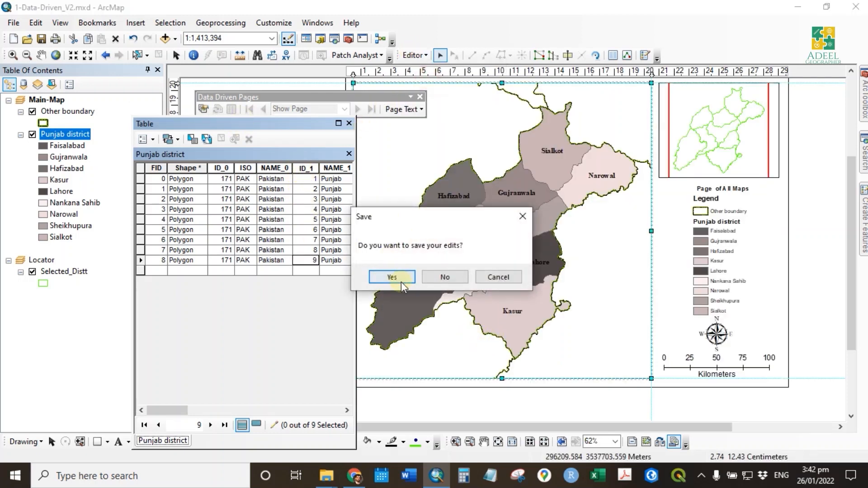
left_click(393, 277)
left_click(349, 124)
- Enable data driven pages on the Main-Map data frame with Punjab district as index layer and NAME_3 as name field
left_click_drag(507, 231, 490, 241)
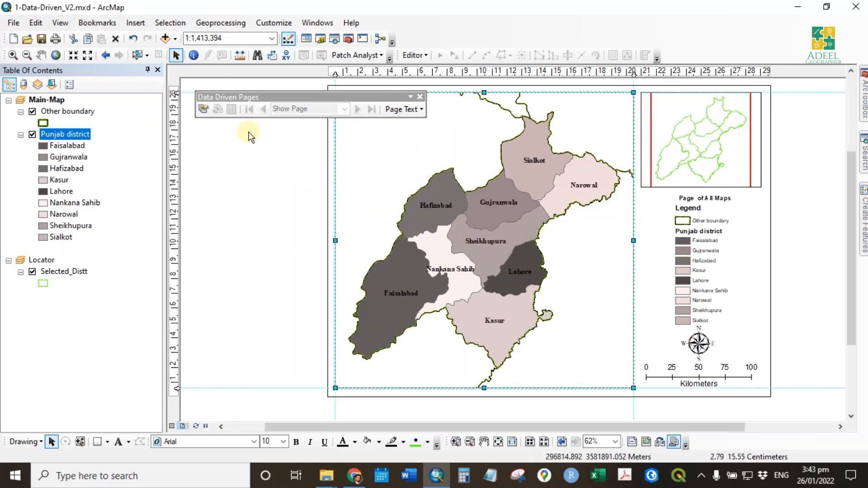
left_click(204, 108)
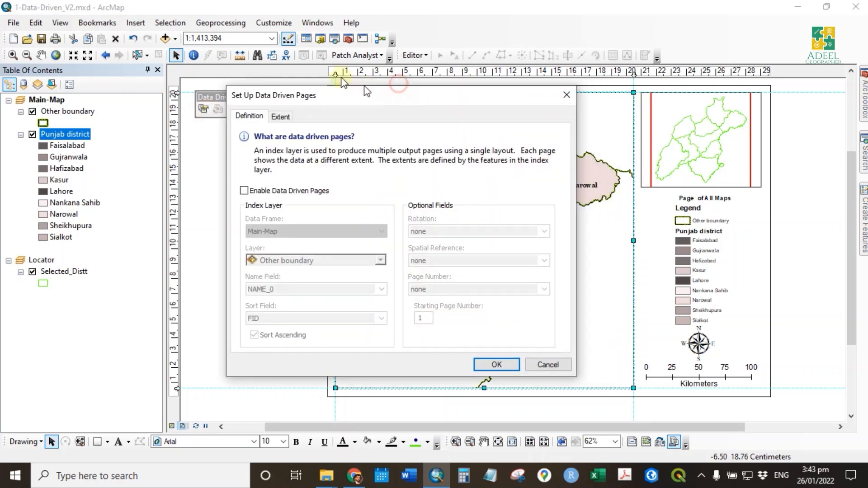
left_click_drag(366, 91, 275, 57)
left_click(153, 156)
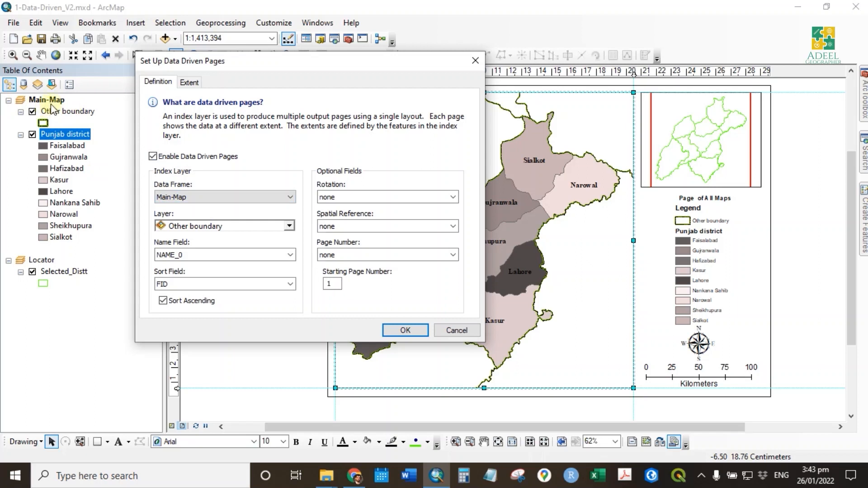
left_click(201, 227)
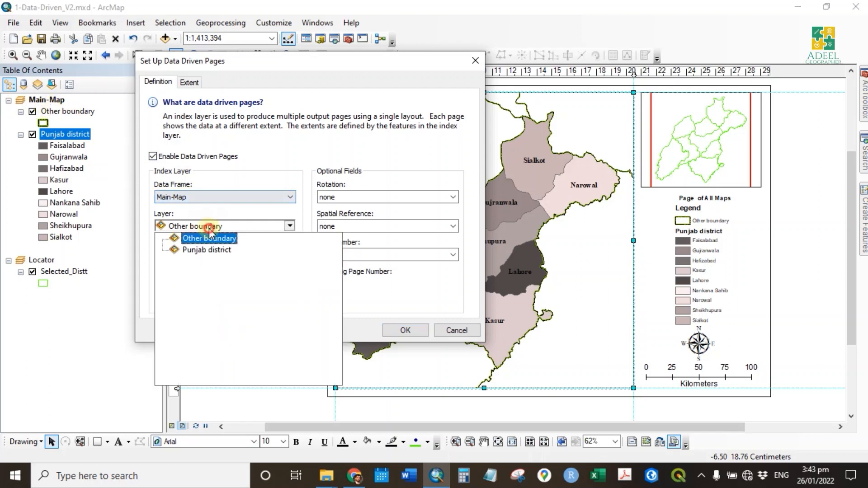
left_click(213, 249)
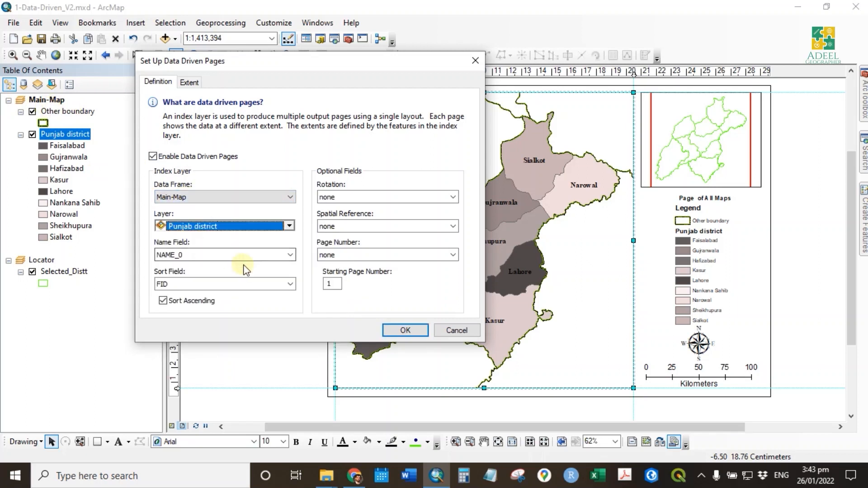
left_click(174, 254)
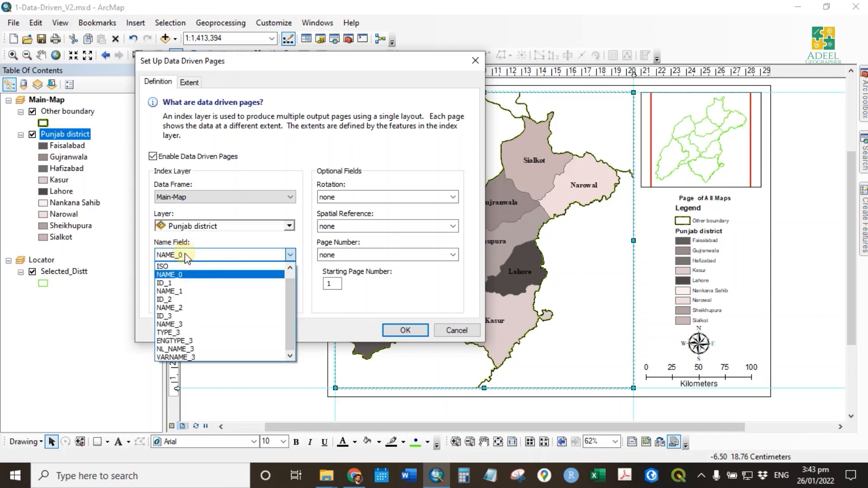
left_click(184, 256)
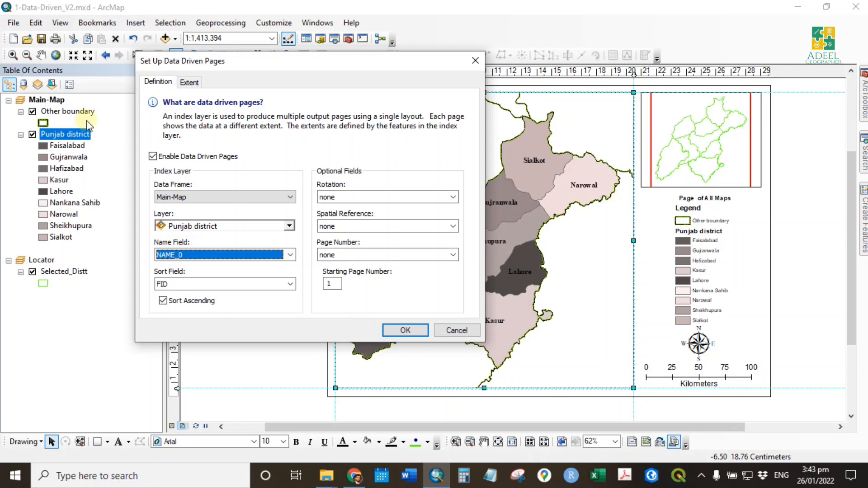
left_click(182, 256)
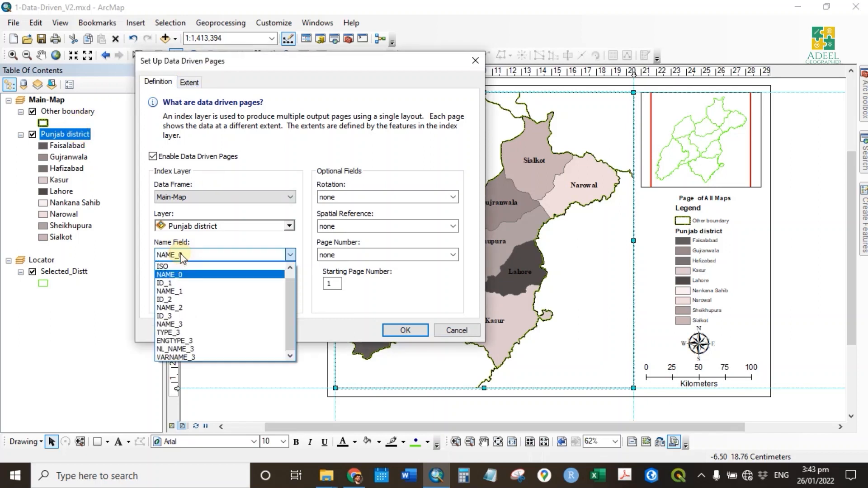
left_click(197, 324)
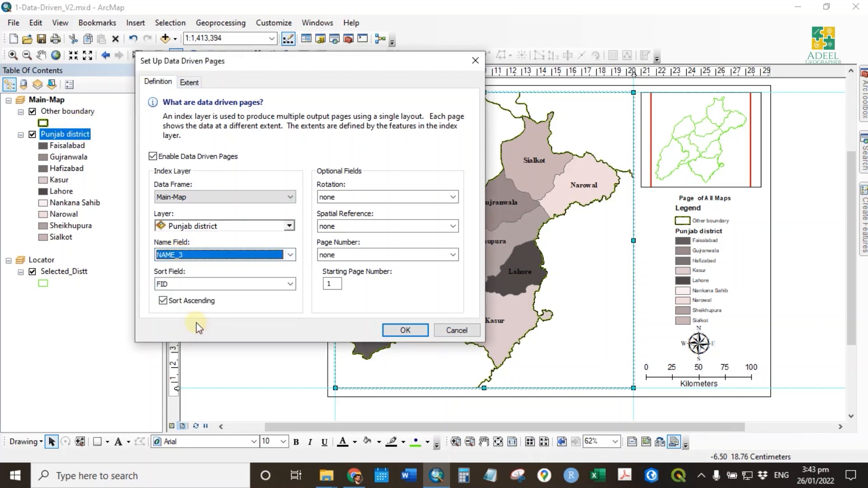
left_click(405, 330)
- Open the Punjab district attribute table and examine its name and ID fields, including NAME_3
right_click(74, 134)
left_click(120, 172)
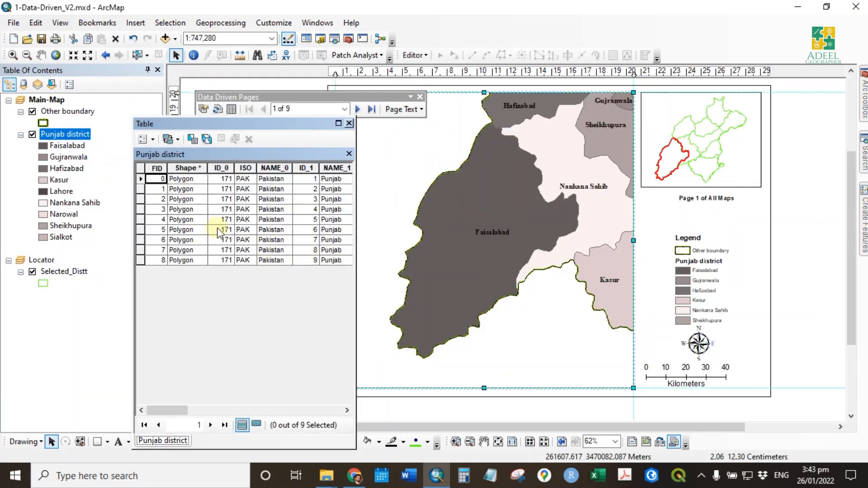
scroll(220, 233, "right", 5)
scroll(220, 232, "left", 3)
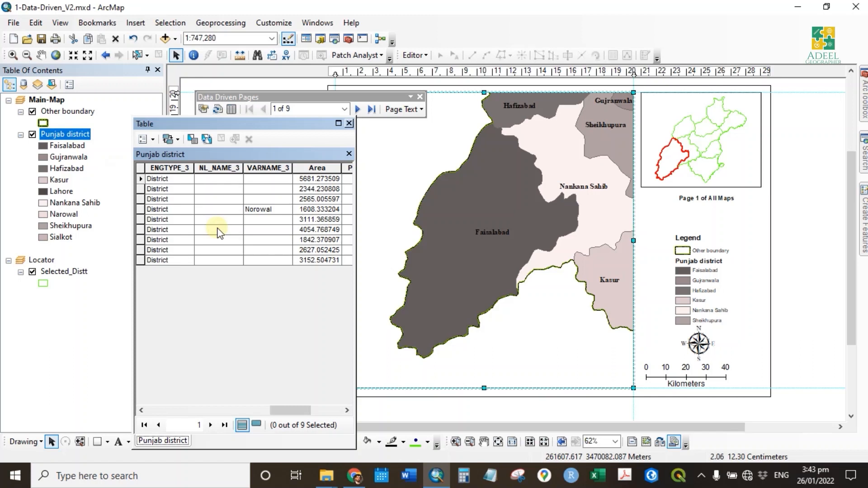
scroll(220, 233, "left", 3)
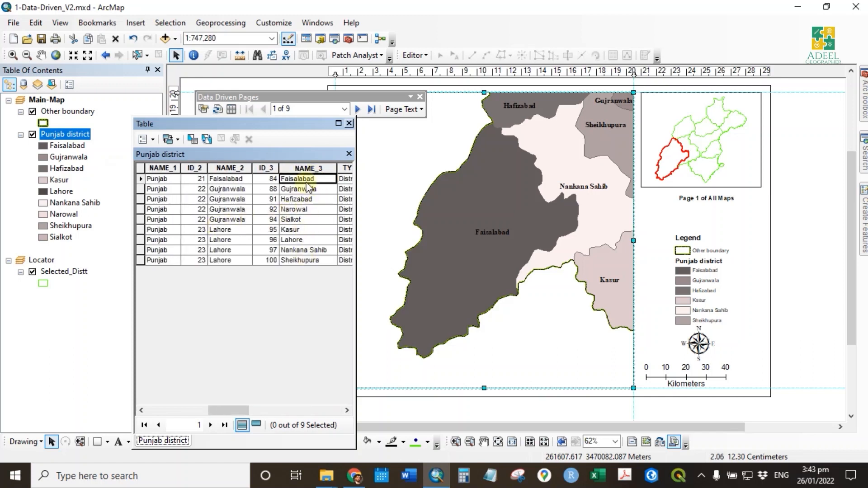
left_click(204, 109)
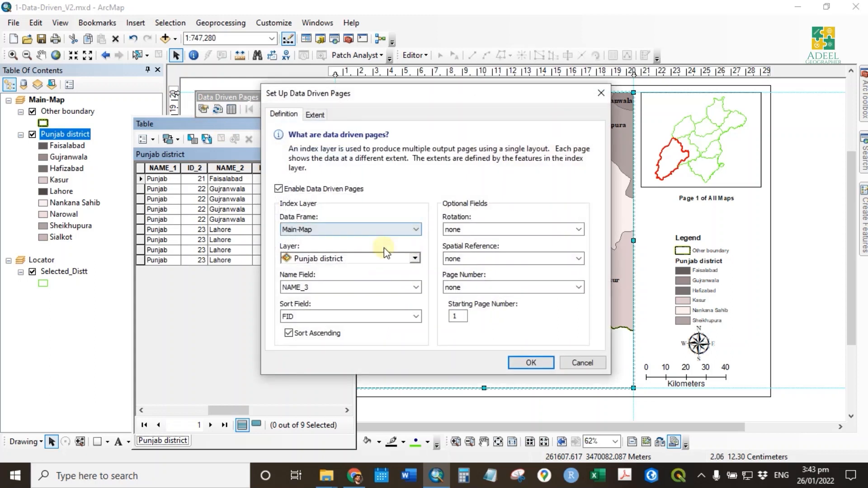
left_click(334, 316)
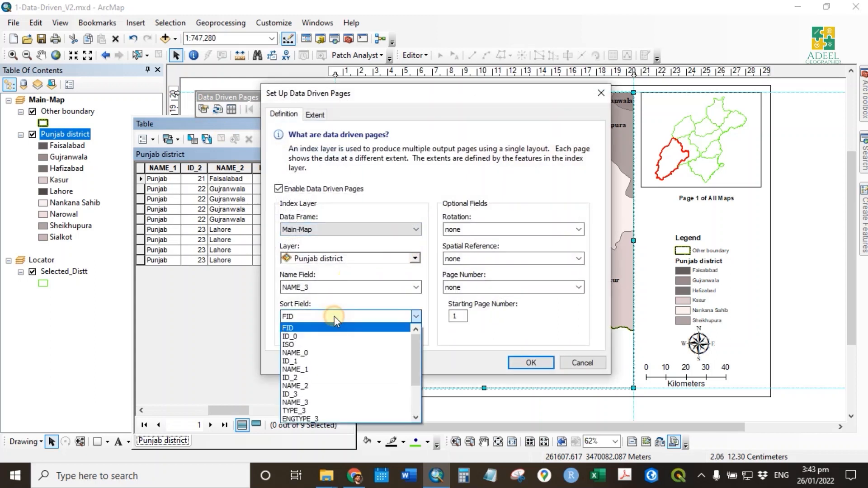
left_click(349, 378)
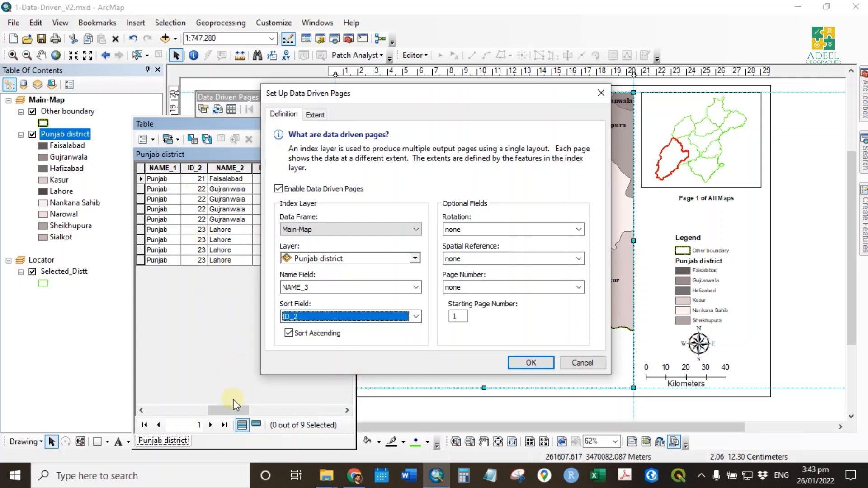
left_click(565, 369)
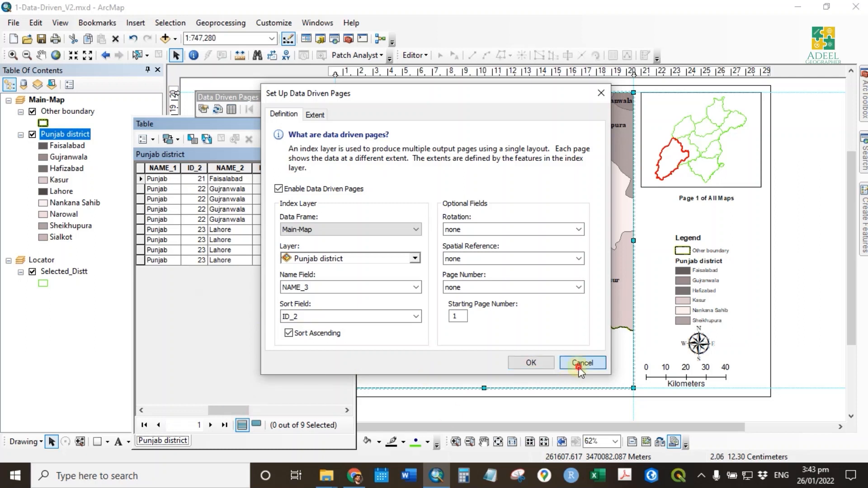
- Check the ID_1 column in the table, and set both the sort field and page number field of the data driven pages to ID_1
left_click_drag(229, 414, 191, 412)
left_click(243, 167)
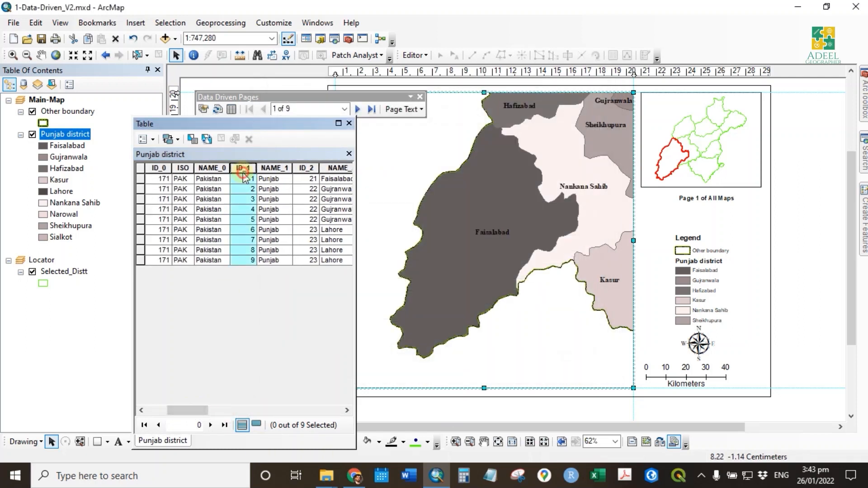
left_click(204, 109)
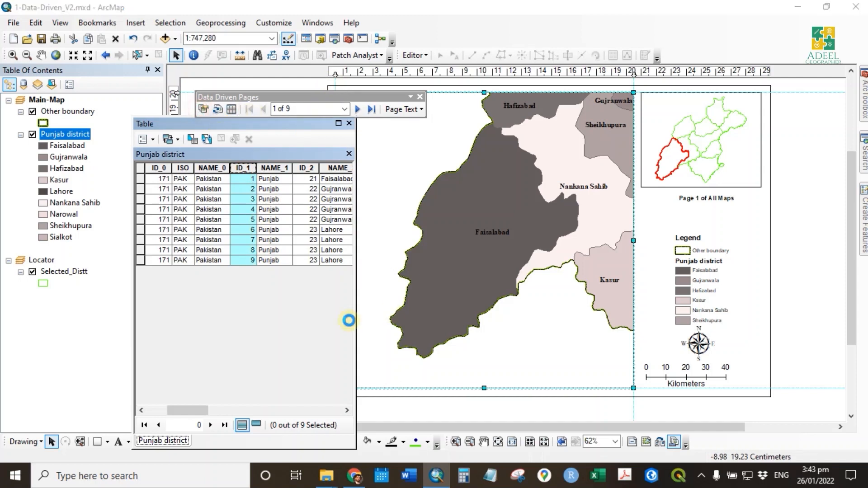
left_click(286, 314)
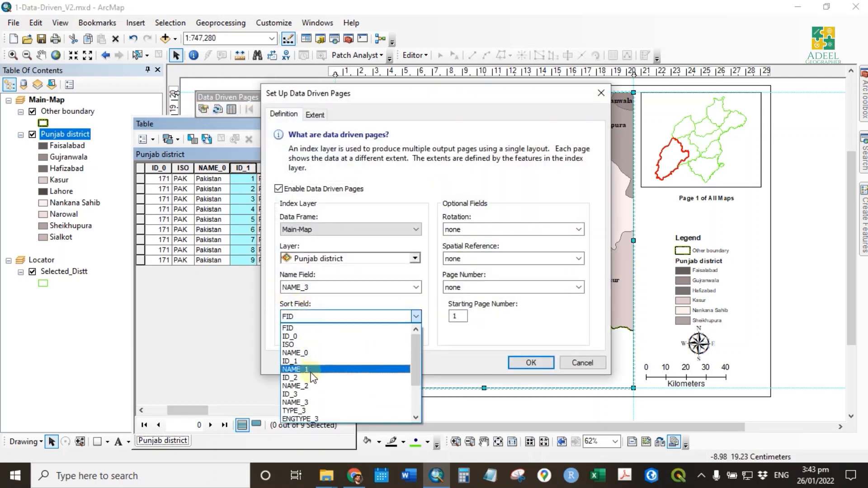
left_click(311, 361)
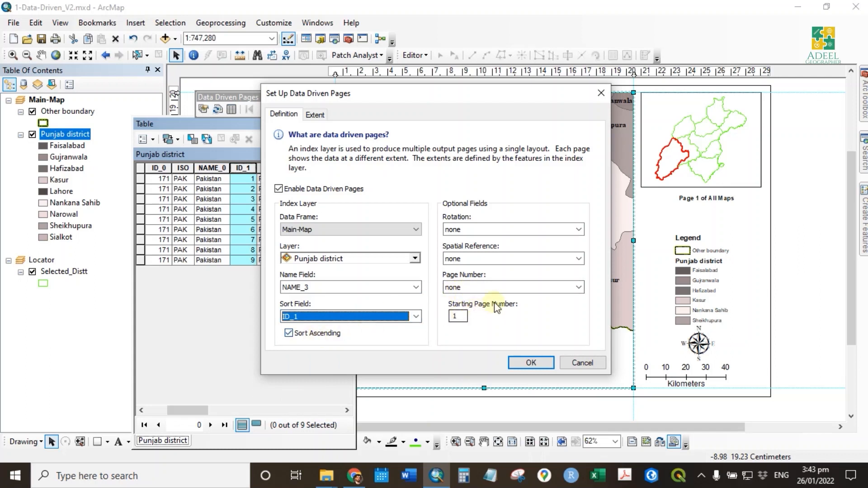
left_click(498, 286)
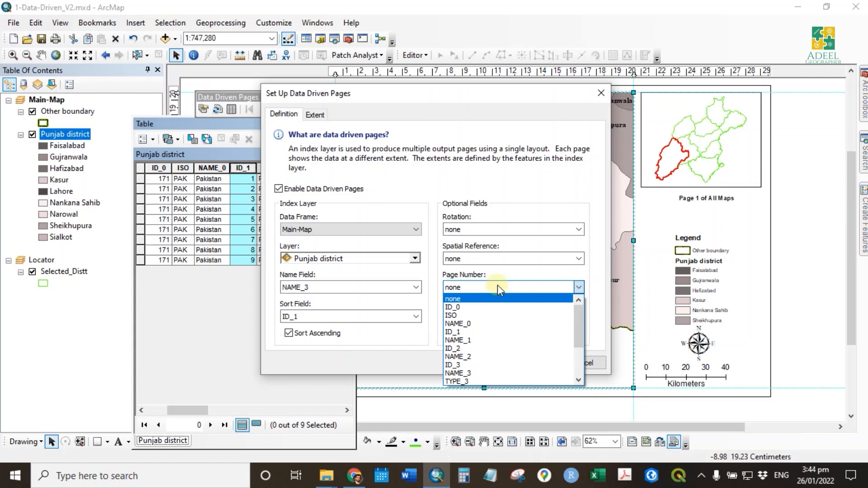
left_click(491, 332)
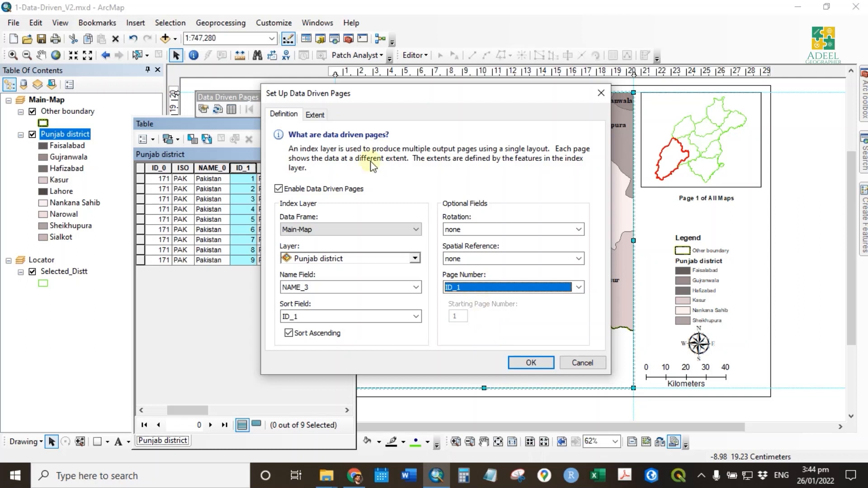
- Set the Best Fit extent margin to 100%, apply the data driven pages setup, and close the attribute table
left_click(315, 114)
left_click_drag(315, 187, 303, 187)
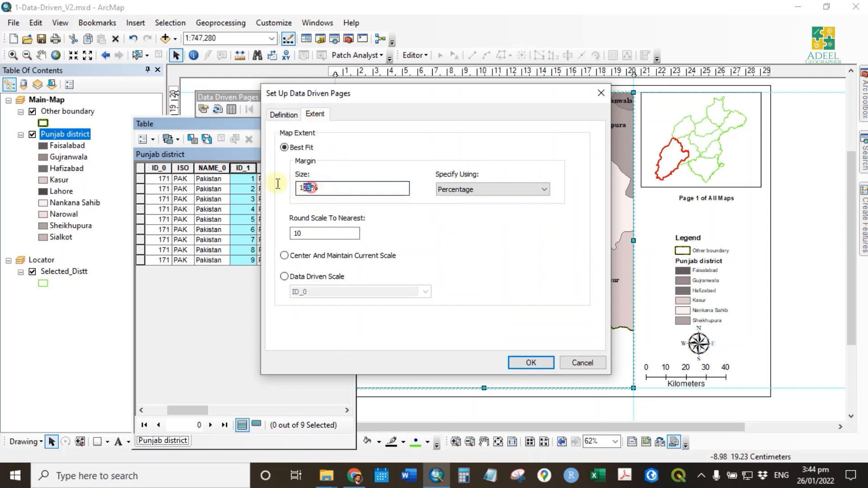
key("BackSpace")
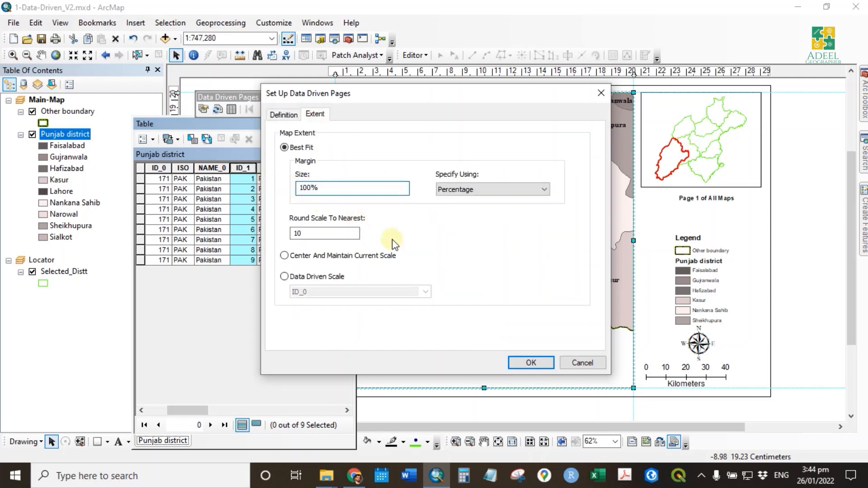
left_click(532, 362)
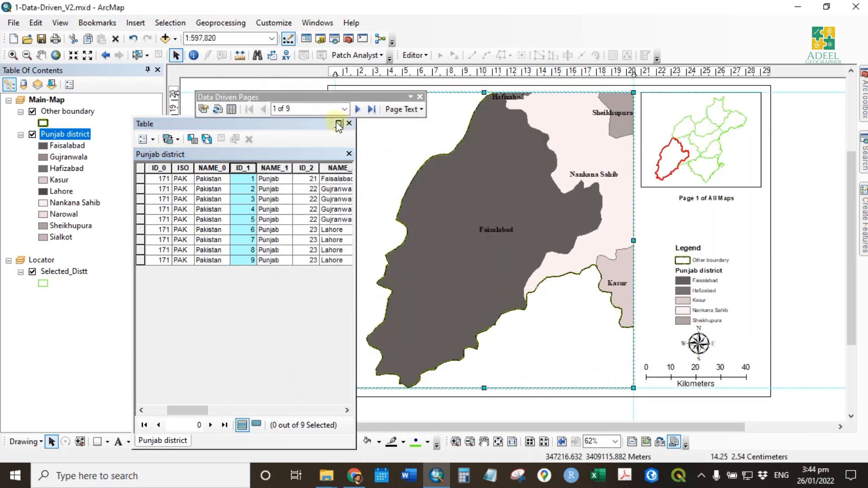
left_click(348, 125)
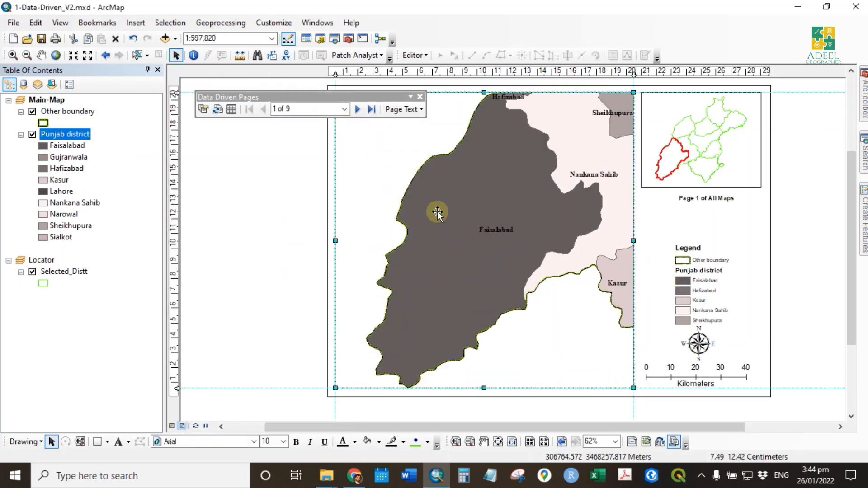
- Delete the page count text below the locator map, and browse the data driven pages forward to page 6
left_click(722, 199)
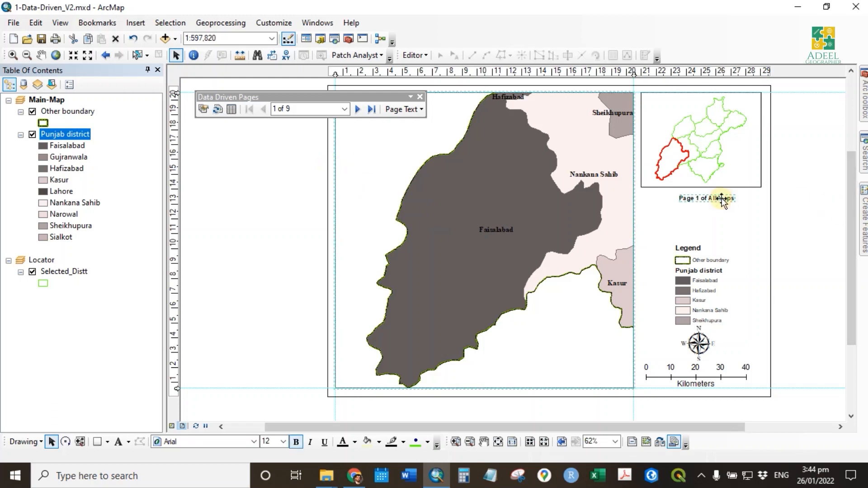
key("Delete")
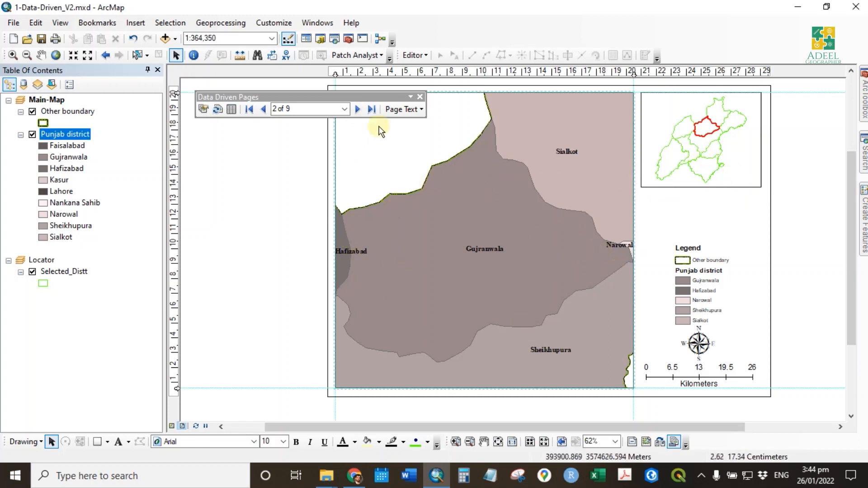
left_click(358, 110)
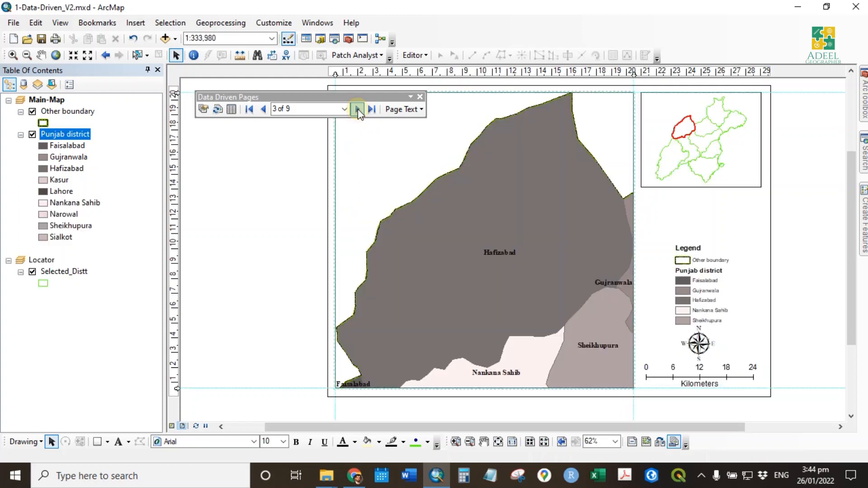
left_click(358, 109)
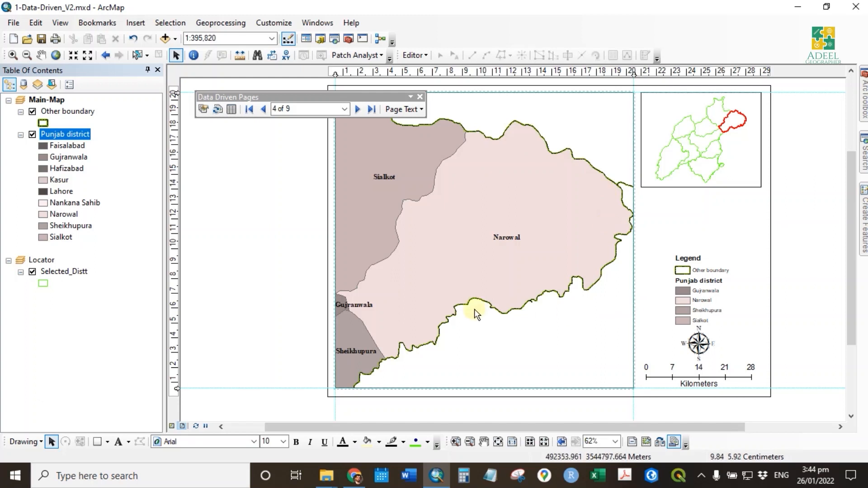
left_click(359, 109)
left_click(358, 109)
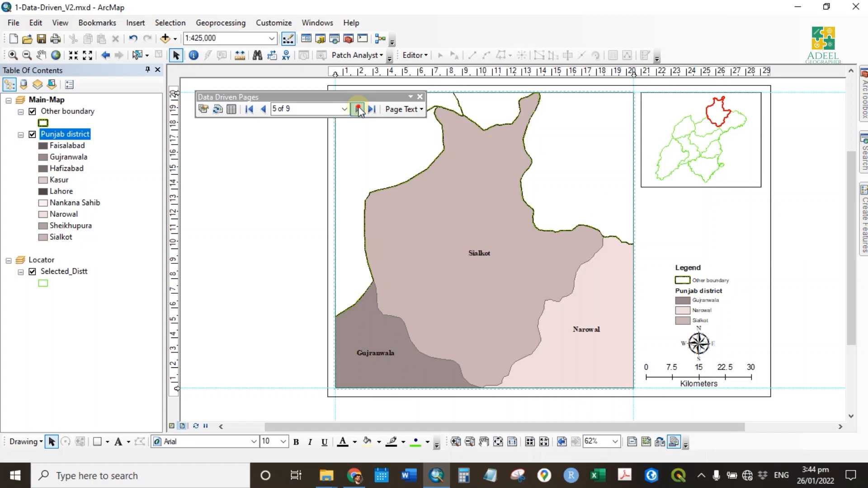
left_click(770, 227)
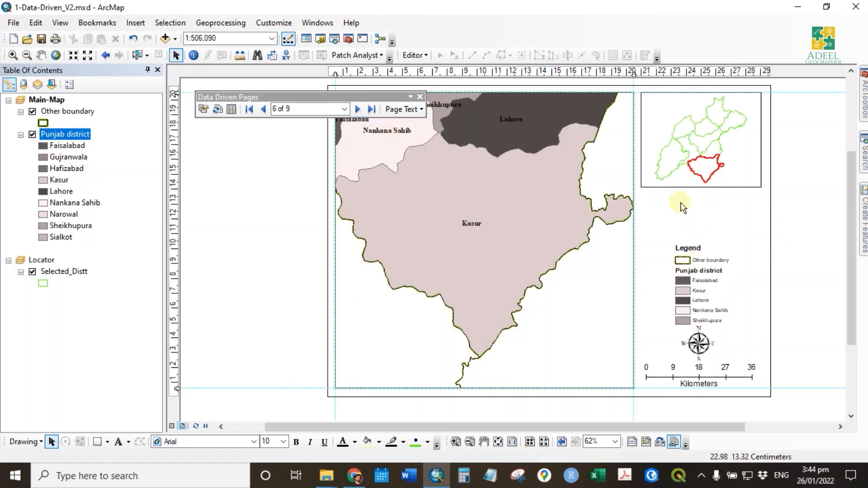
- Insert a Data Driven Page Name dynamic text and place it just below the locator map
left_click(411, 116)
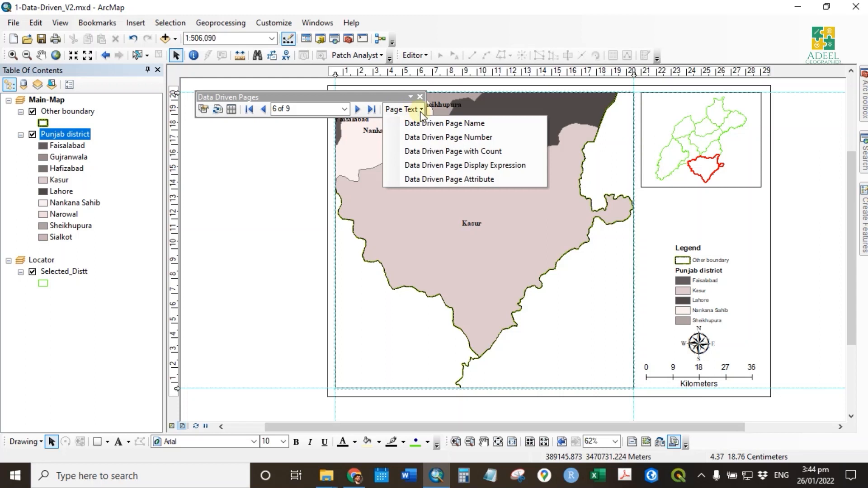
left_click(448, 123)
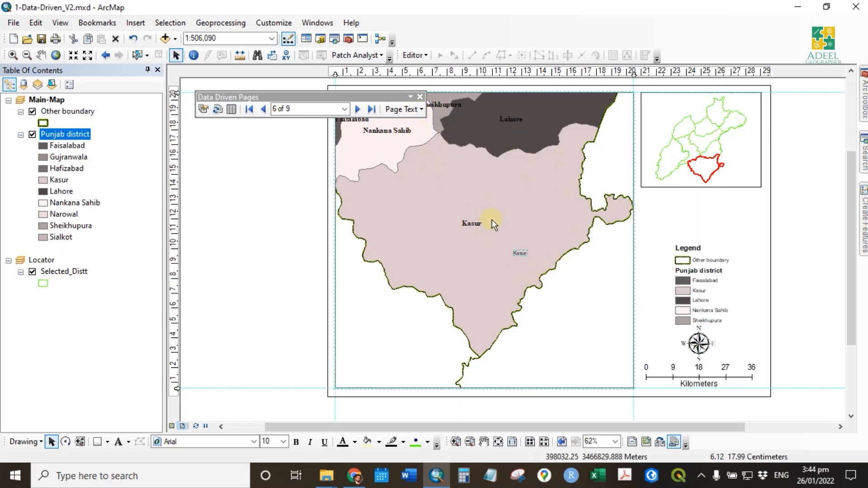
left_click(418, 109)
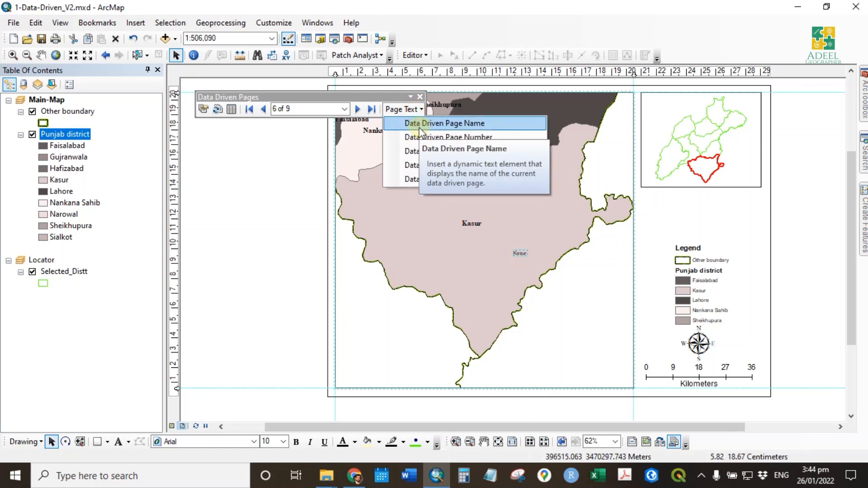
left_click(203, 109)
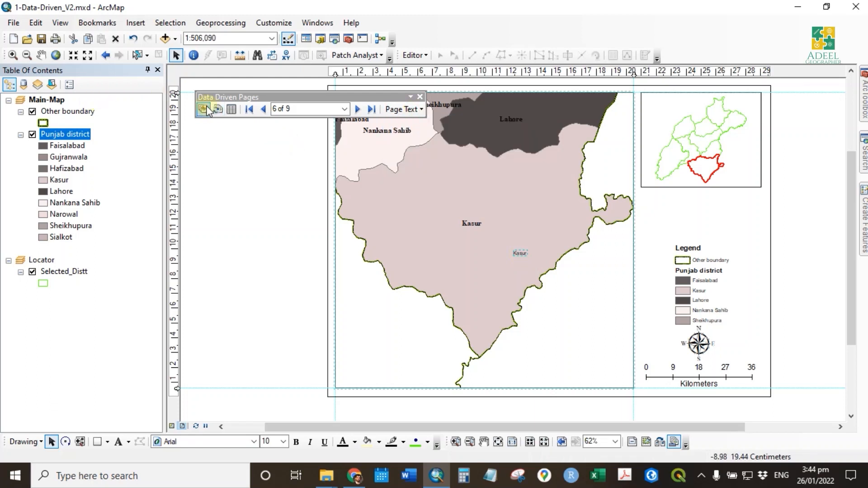
left_click(284, 114)
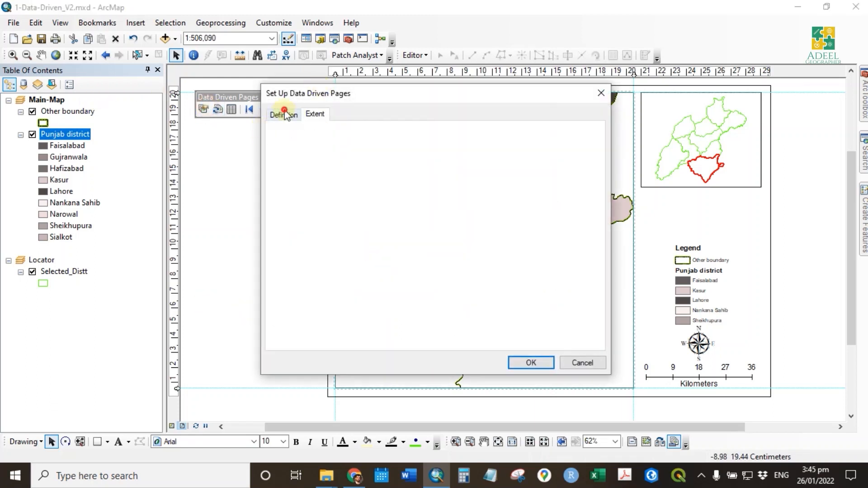
left_click(590, 367)
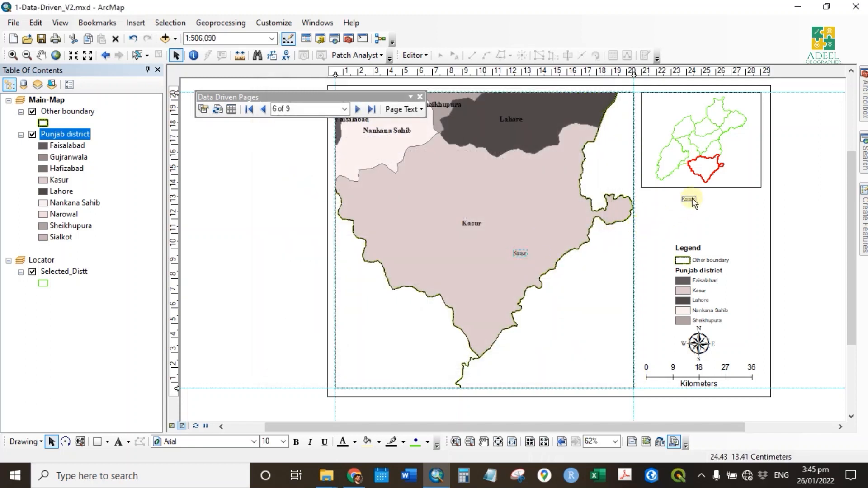
- Format the page name text below the locator map as bold, size 14
double_click(690, 199)
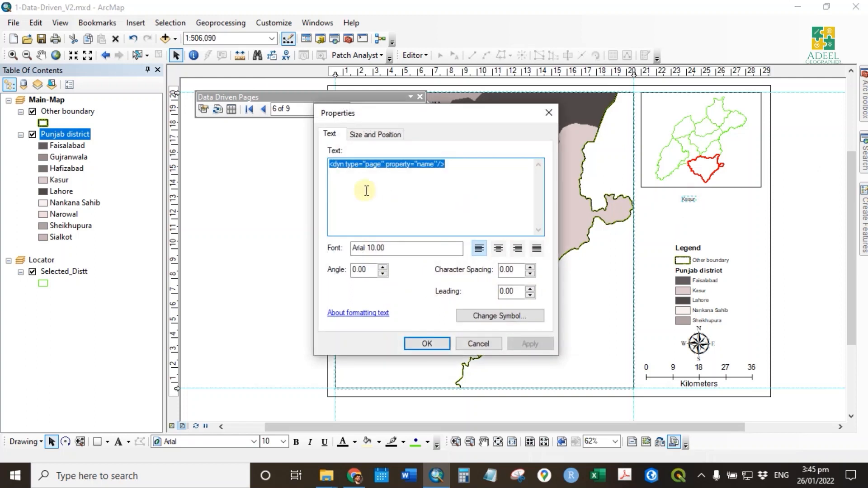
left_click(511, 315)
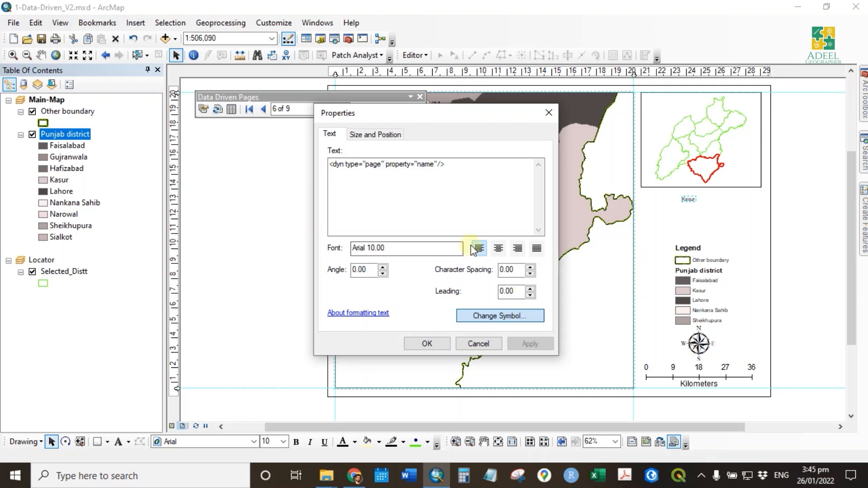
double_click(382, 188)
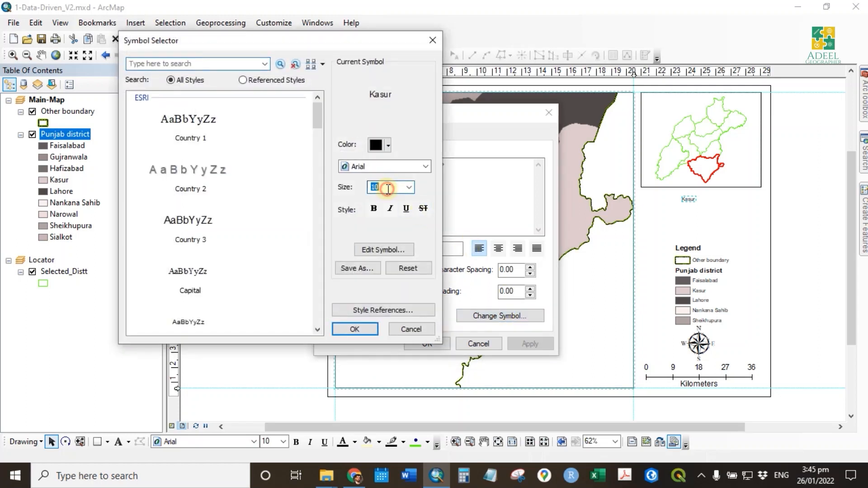
type("14")
left_click(374, 209)
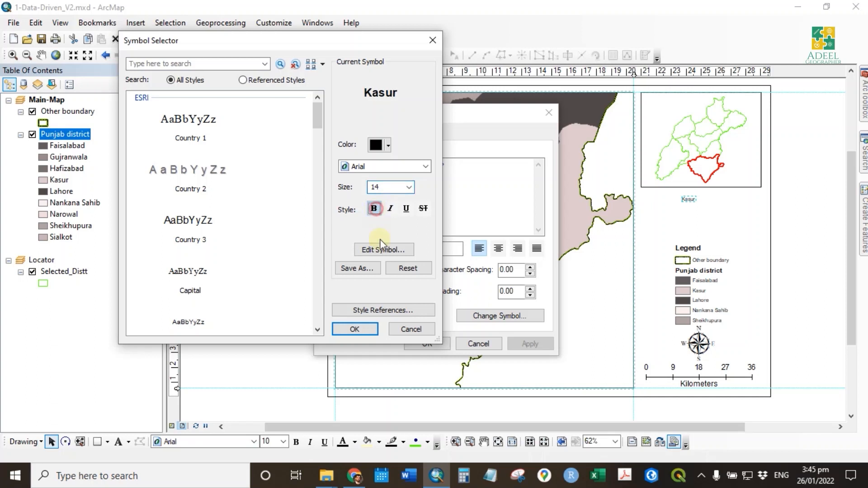
left_click(357, 332)
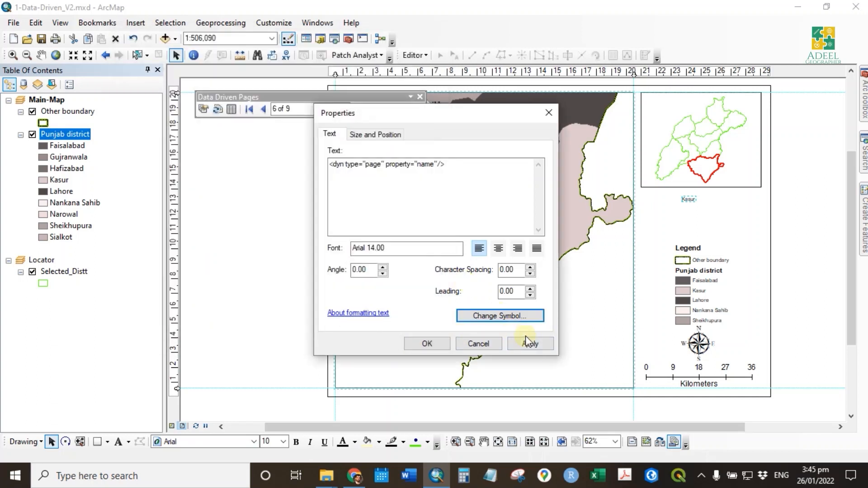
left_click(526, 339)
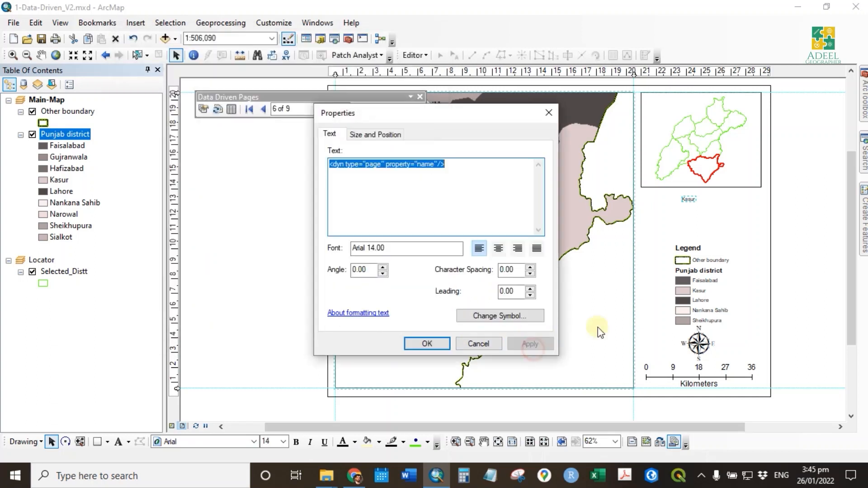
- Prefix the dynamic page name with "Political Map of" and position the title under the locator map
left_click(330, 168)
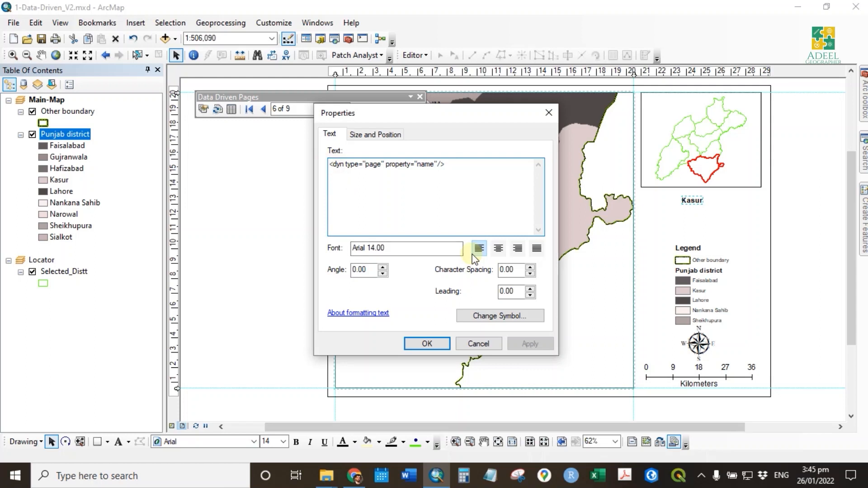
type("Political Map of")
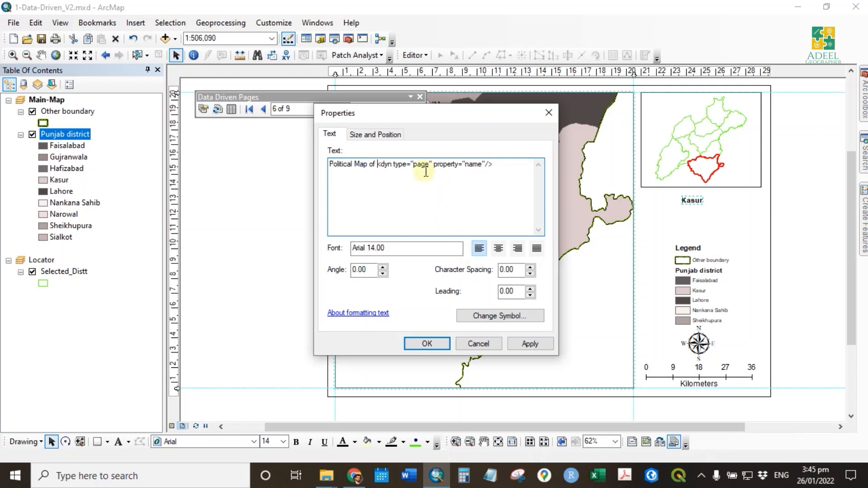
left_click_drag(382, 165, 556, 163)
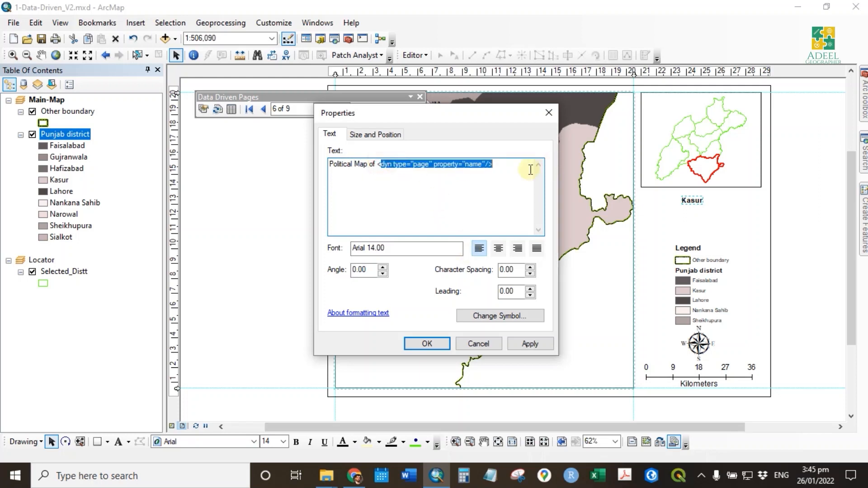
left_click_drag(418, 165, 422, 165)
left_click_drag(432, 125, 334, 120)
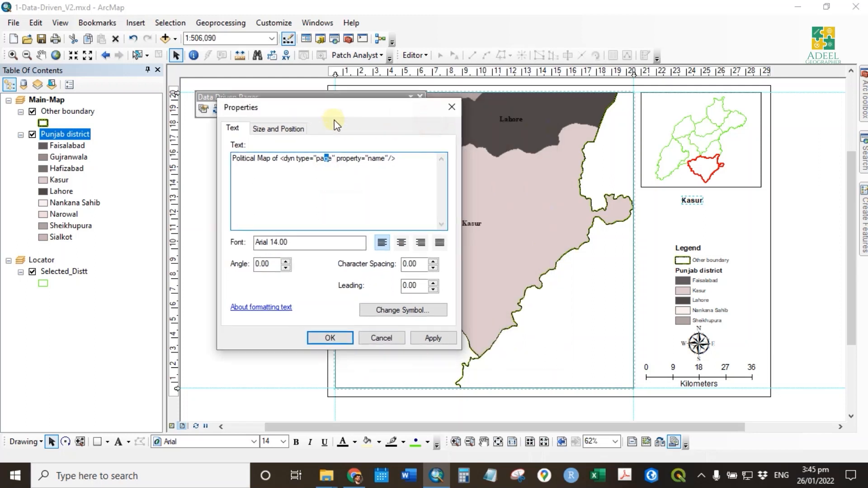
left_click(437, 338)
left_click(337, 341)
left_click_drag(729, 200, 708, 198)
left_click(795, 272)
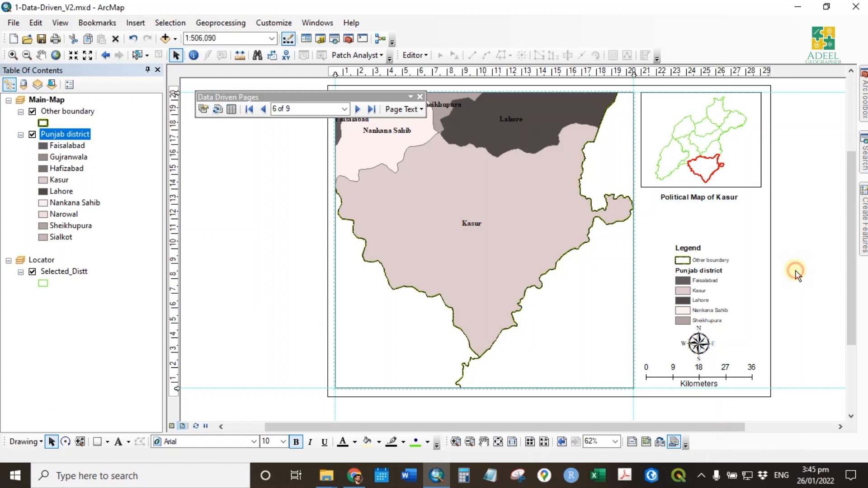
- Advance to the Nankana Sahib page, add a vertical guide at the locator map's left edge, and align the title to it
left_click(356, 109)
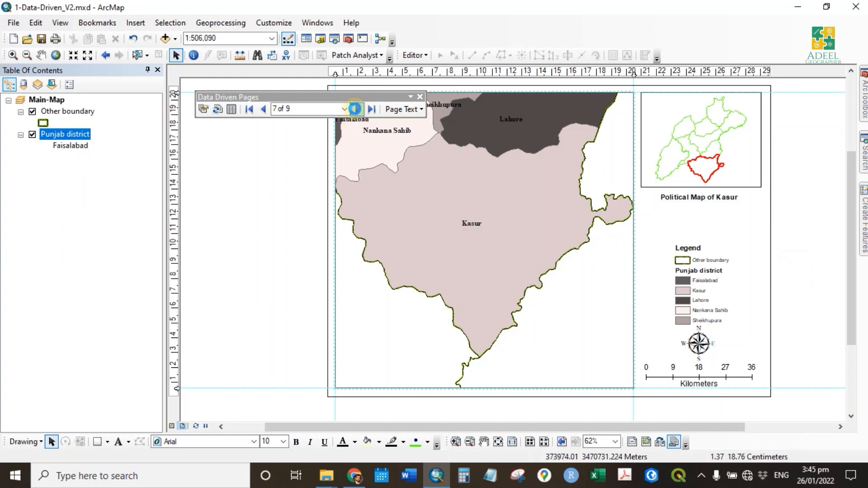
left_click(355, 109)
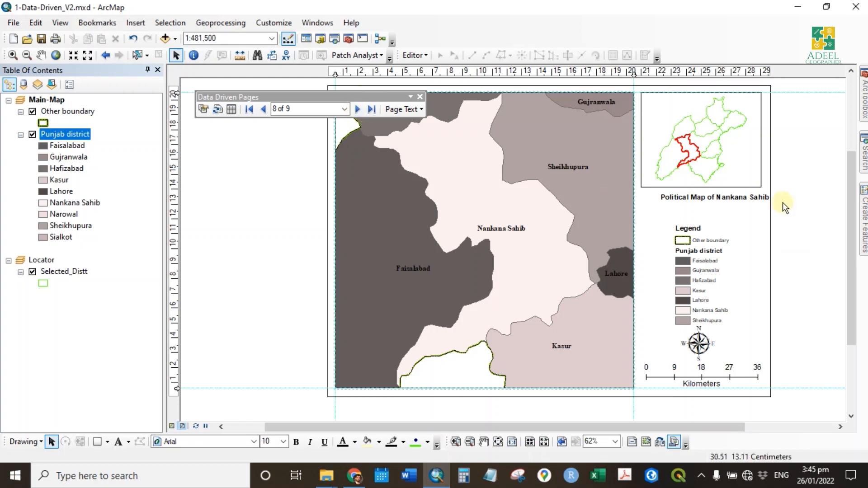
left_click_drag(722, 198, 706, 195)
left_click(788, 244)
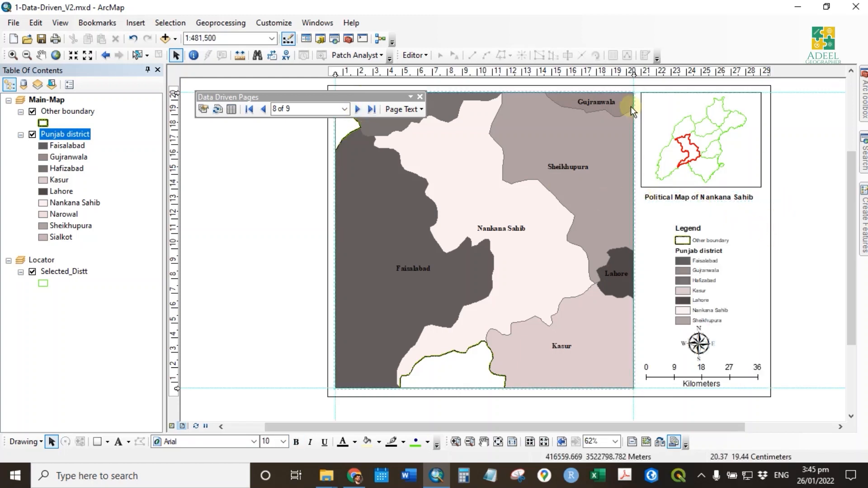
left_click(641, 71)
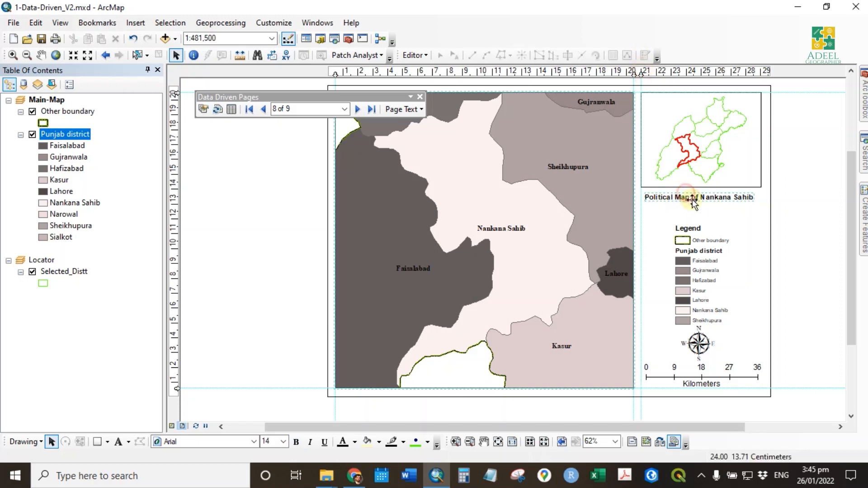
left_click(689, 197)
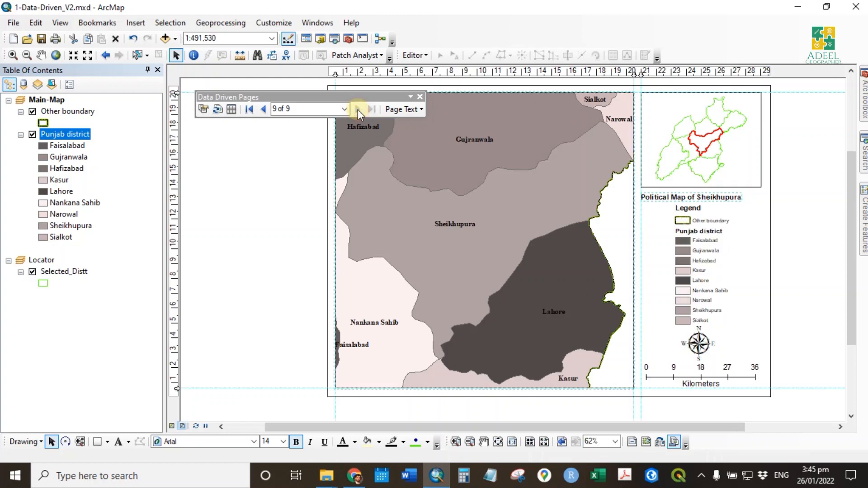
- Return to data driven page 1 and advance to page 2 to check the dynamic title
left_click(300, 109)
type("1")
key("Return")
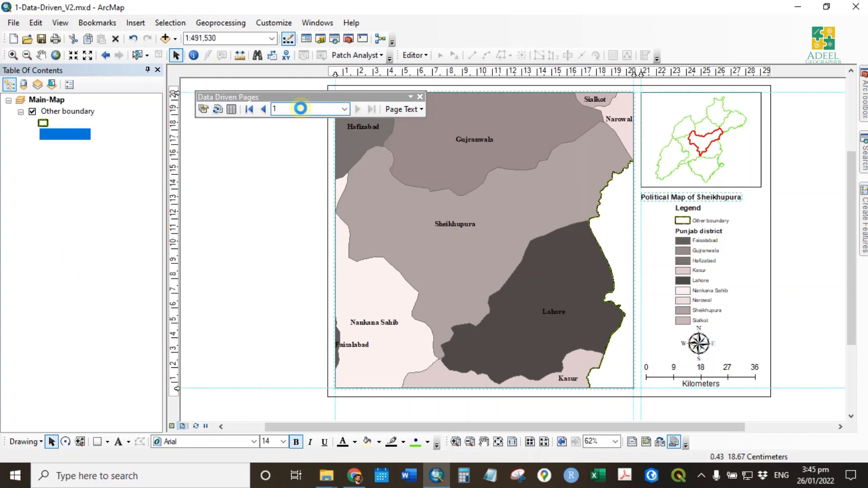
left_click(363, 114)
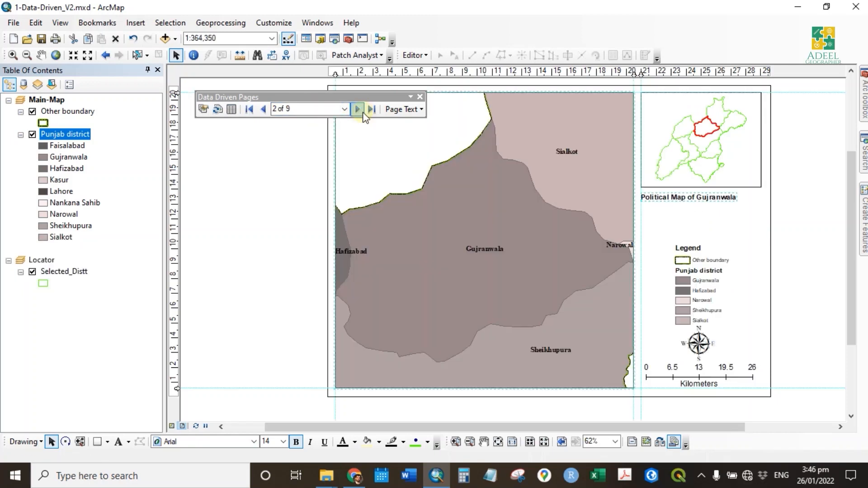
left_click(775, 248)
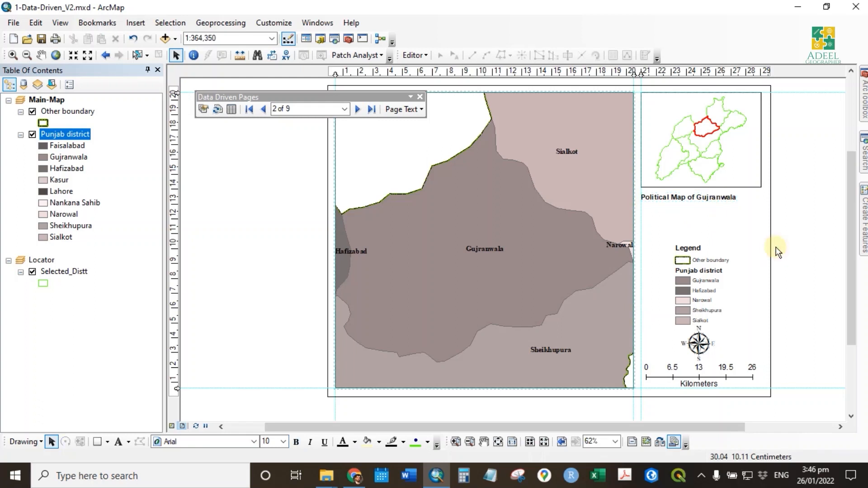
- Examine the index layer fields available for Data Driven Page Attribute text, and close the dialog without inserting anything
left_click(408, 110)
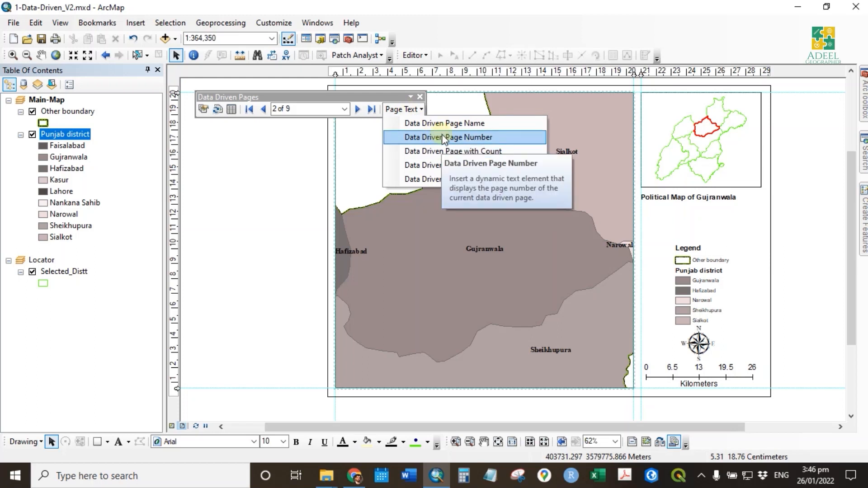
left_click(468, 179)
left_click(464, 231)
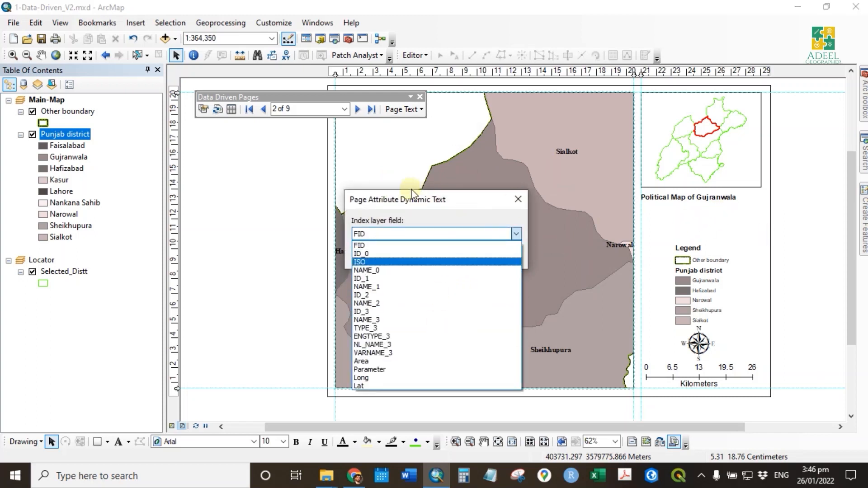
left_click(428, 195)
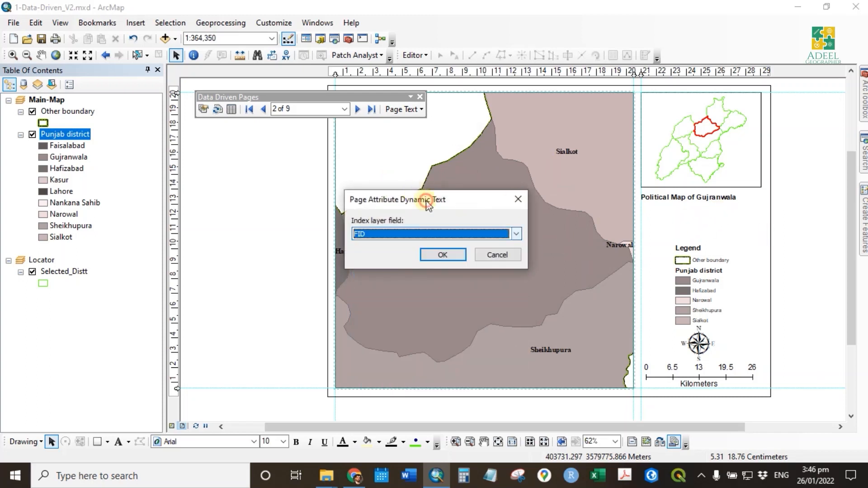
left_click(497, 255)
- Review the Punjab district attribute table, refresh the data driven pages, and check their setup definition without changing it
left_click(231, 109)
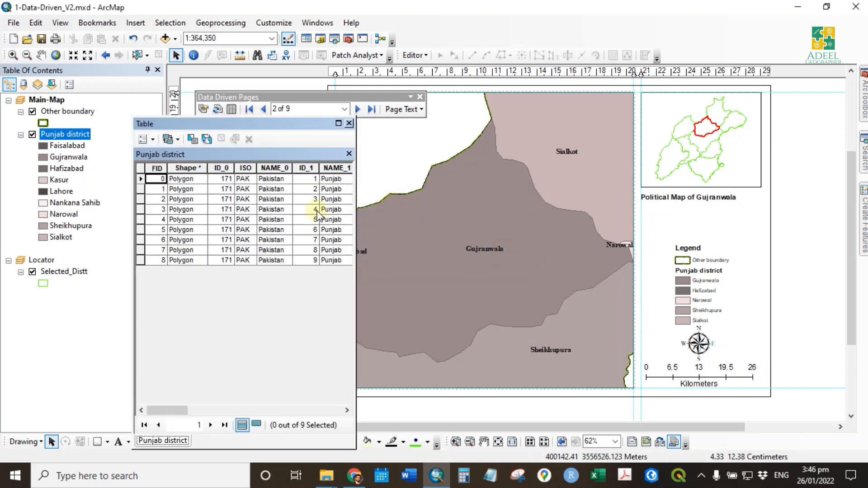
left_click(349, 123)
left_click(218, 111)
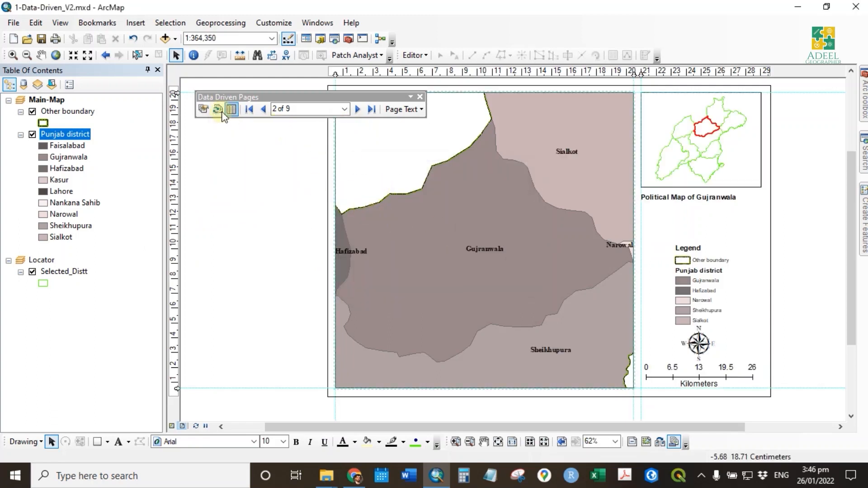
left_click(203, 109)
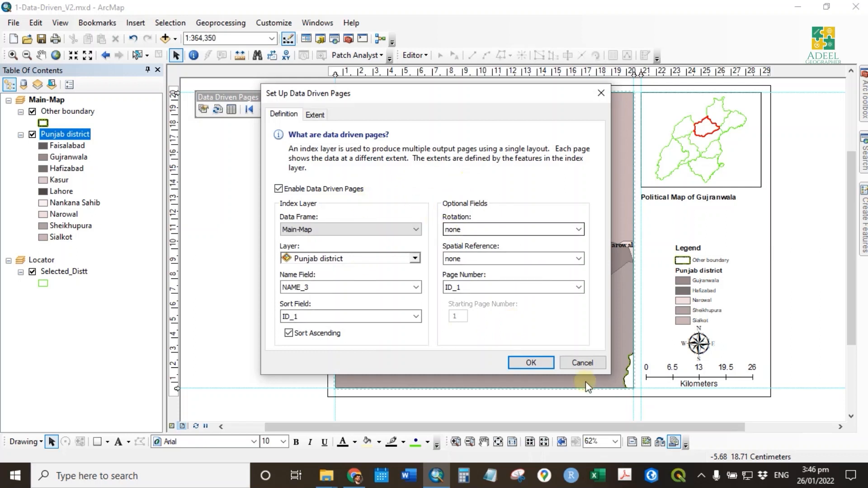
left_click(584, 362)
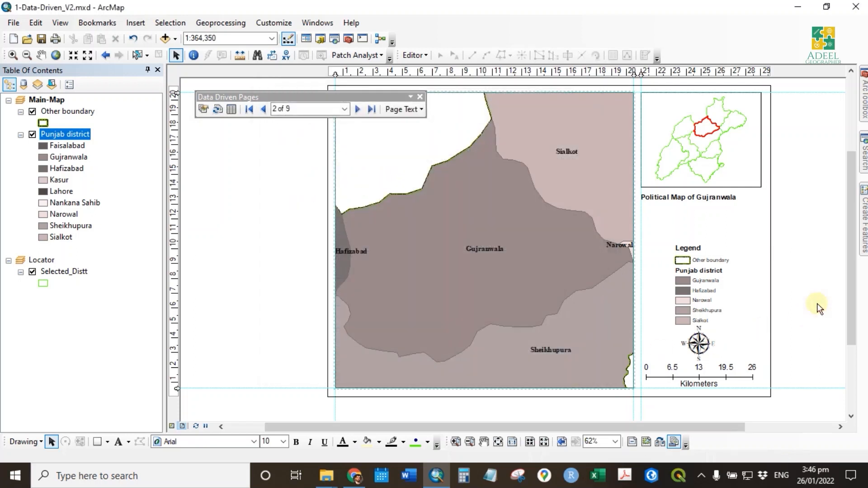